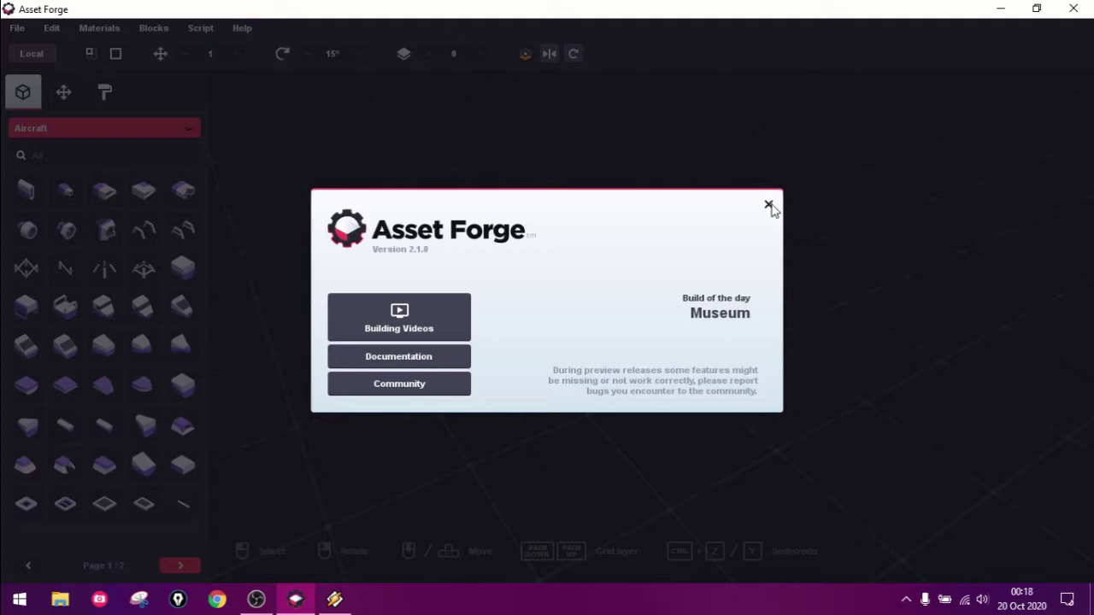
Dismiss the welcome screen and switch the block catalog to the Modular Temple set.
click(768, 205)
click(59, 156)
text(ground)
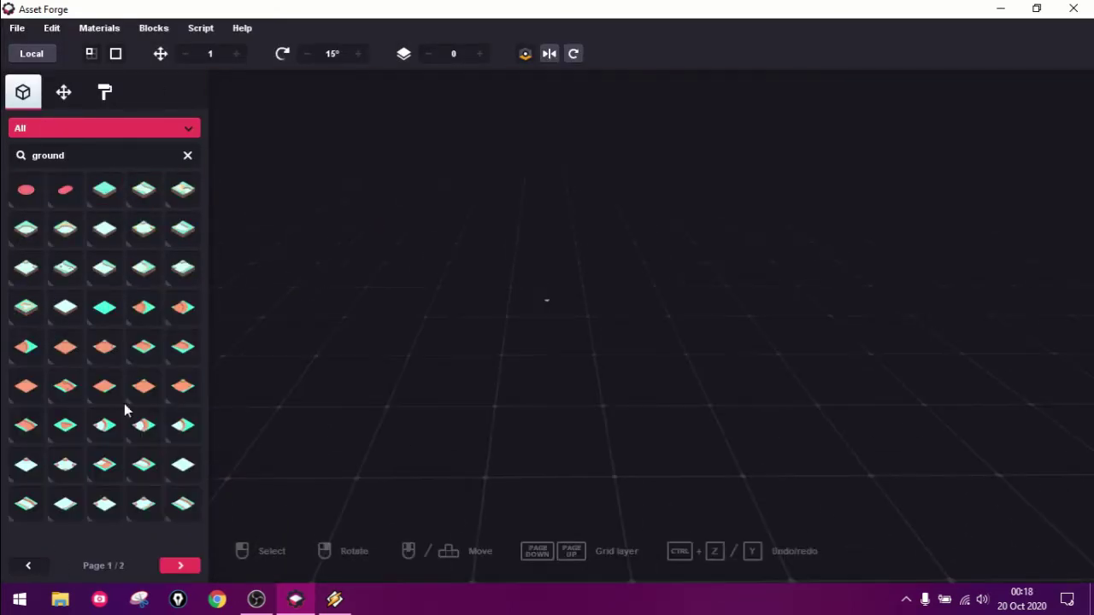
click(188, 154)
click(103, 128)
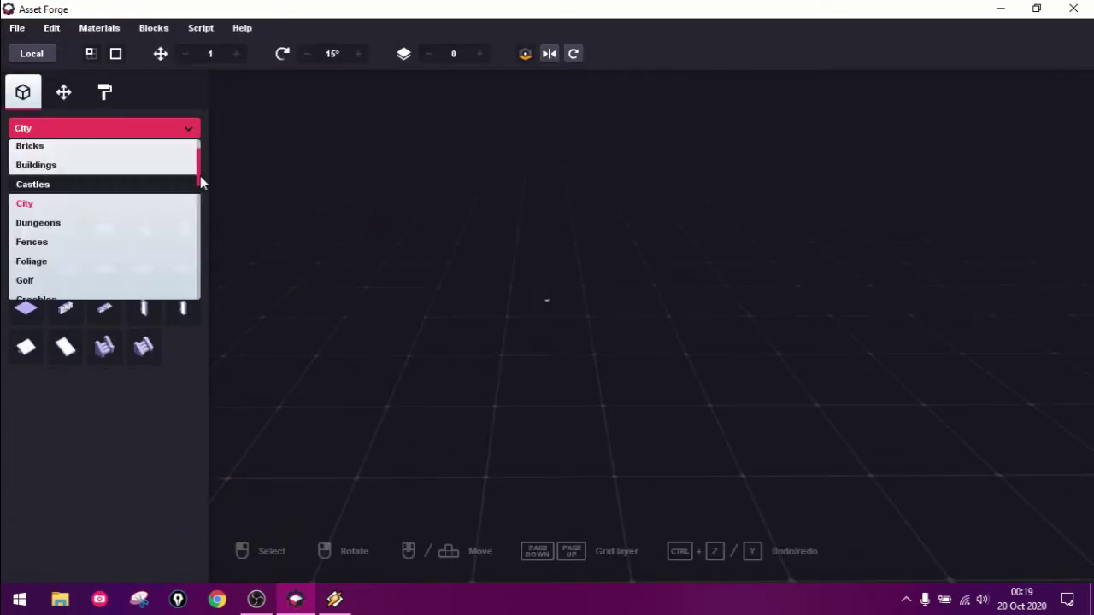
scroll(185, 228, down, 3)
scroll(128, 237, down, 3)
click(102, 230)
Place a temple pillar base with a 90° rotation step and clone it into three.
click(463, 307)
click(359, 53)
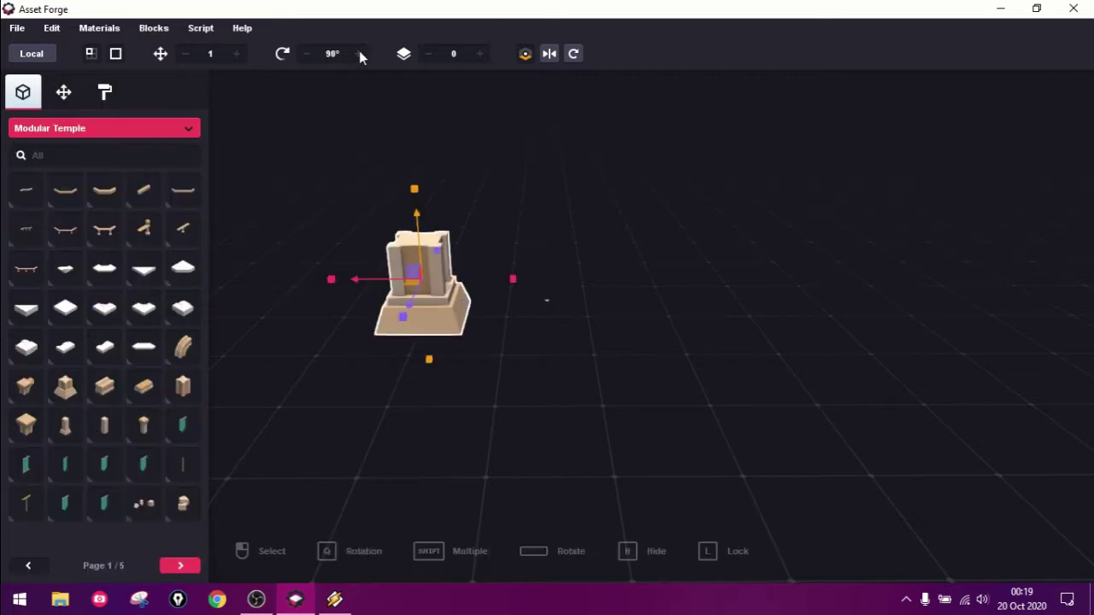
key(ctrl+d)
key(ctrl+d)
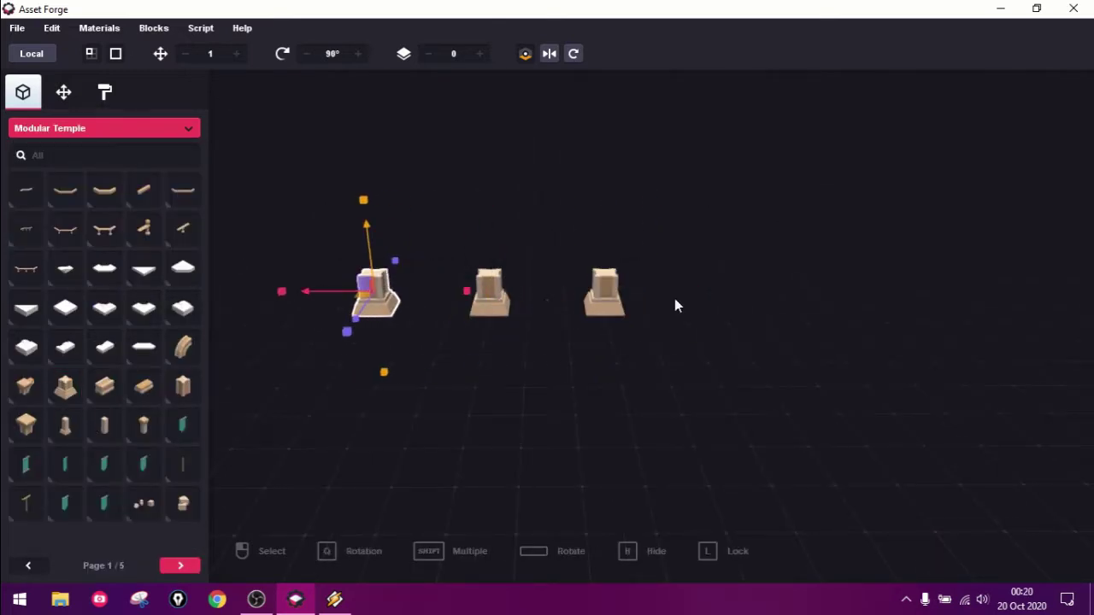
click(674, 305)
click(181, 566)
click(29, 566)
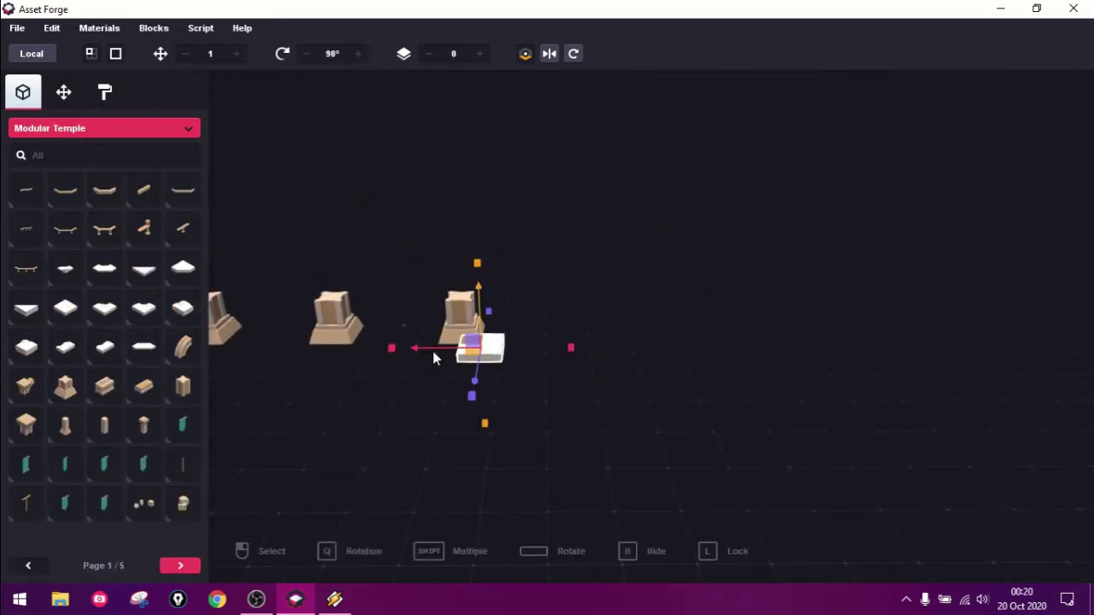
Stretch a white floor slab under the three bases and shift it far right.
drag(434, 353, 262, 340)
right_drag(551, 341, 670, 348)
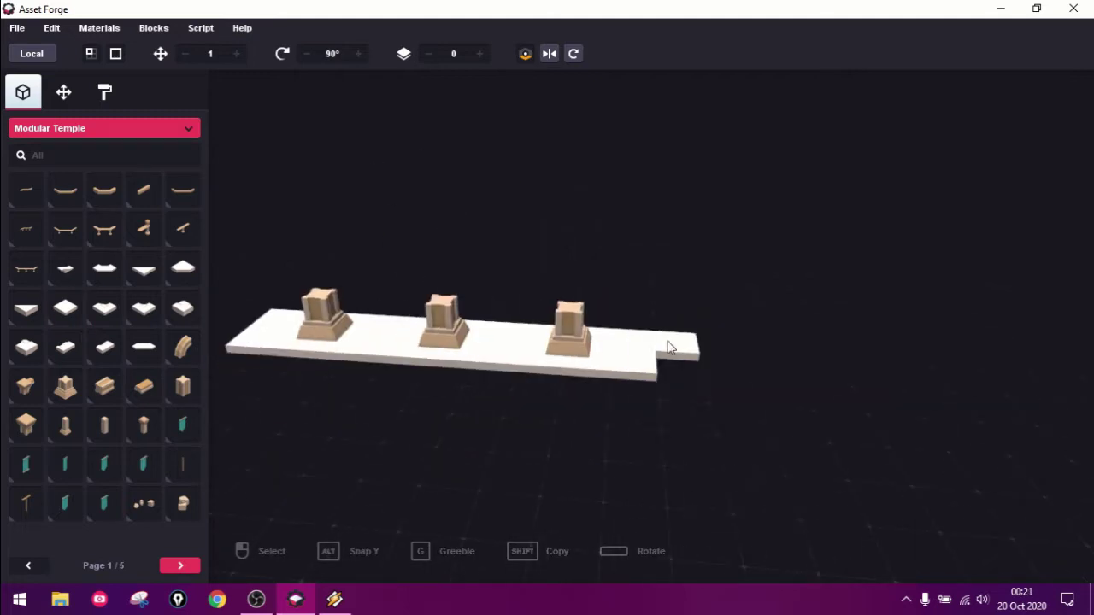
click(266, 346)
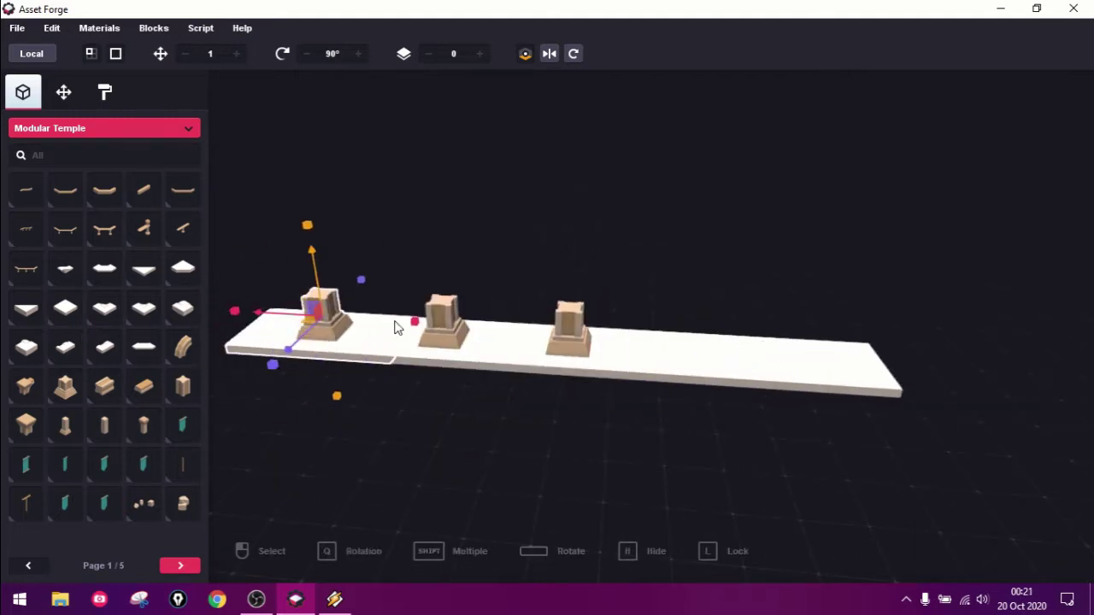
mouse_move(394, 328)
right_down()
mouse_move(452, 285)
mouse_move(494, 436)
mouse_move(488, 320)
mouse_move(346, 321)
right_up()
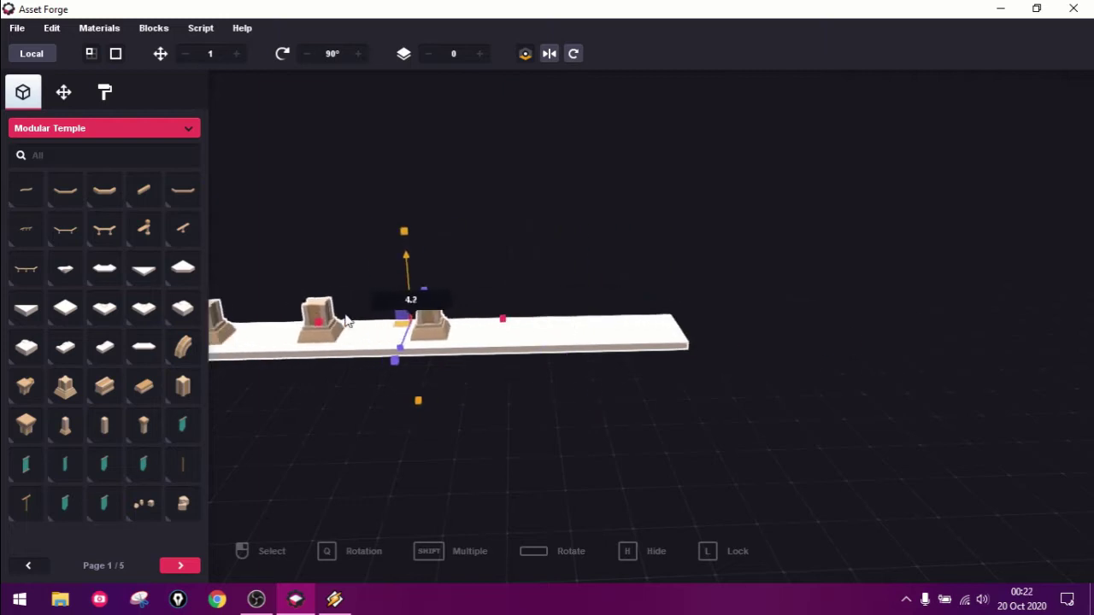
drag(346, 321, 923, 293)
mouse_move(927, 295)
right_down()
mouse_move(373, 335)
mouse_move(684, 430)
mouse_move(548, 337)
mouse_move(408, 480)
right_up()
Reposition a piece of the long slab, leaving a Floor_Normal_Square tile at -9, 0, -4.
click(618, 299)
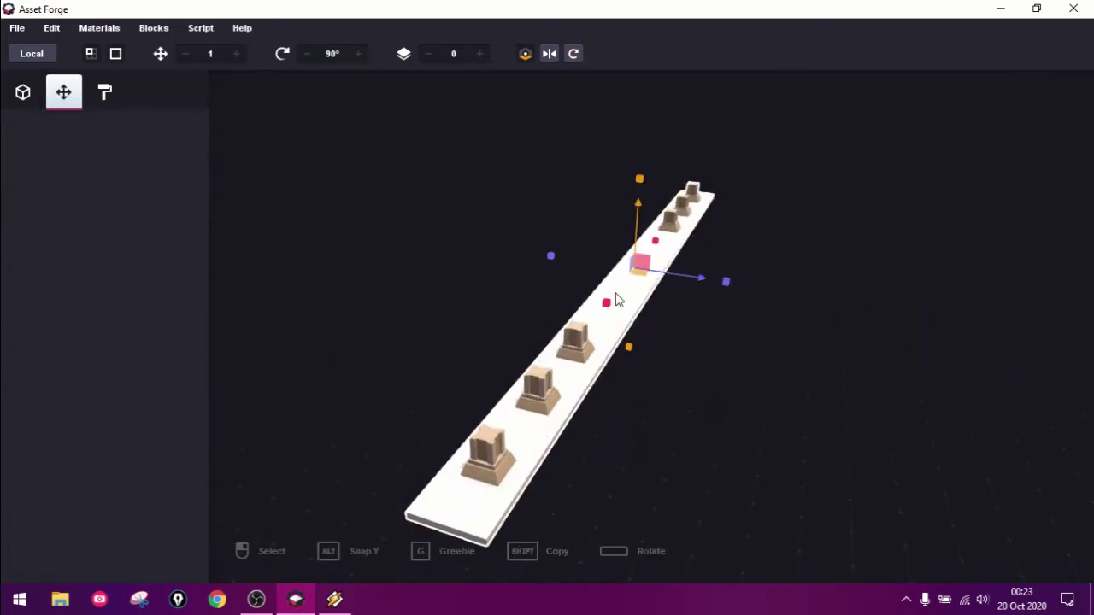
right_drag(618, 299, 618, 313)
drag(619, 313, 626, 309)
click(595, 427)
mouse_move(594, 428)
right_down()
mouse_move(648, 359)
mouse_move(598, 359)
mouse_move(527, 400)
mouse_move(759, 310)
right_up()
click(23, 92)
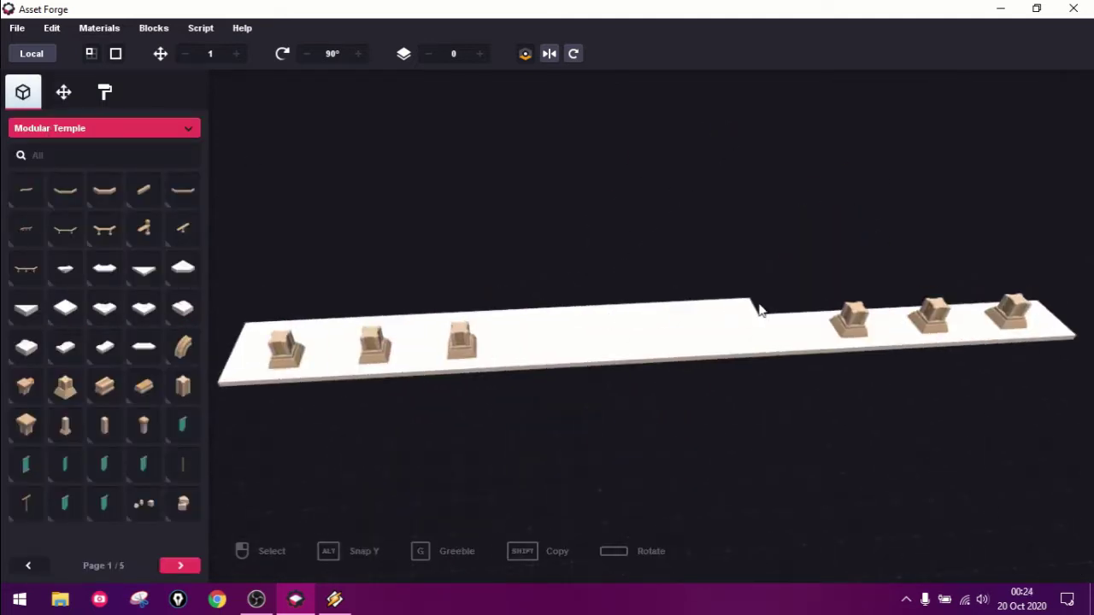
mouse_move(992, 299)
right_down()
mouse_move(501, 492)
mouse_move(520, 448)
mouse_move(237, 438)
mouse_move(250, 448)
right_up()
right_drag(684, 316, 598, 367)
Set a floor tile's Scale X to 30 and widen it into a broad platform.
click(621, 372)
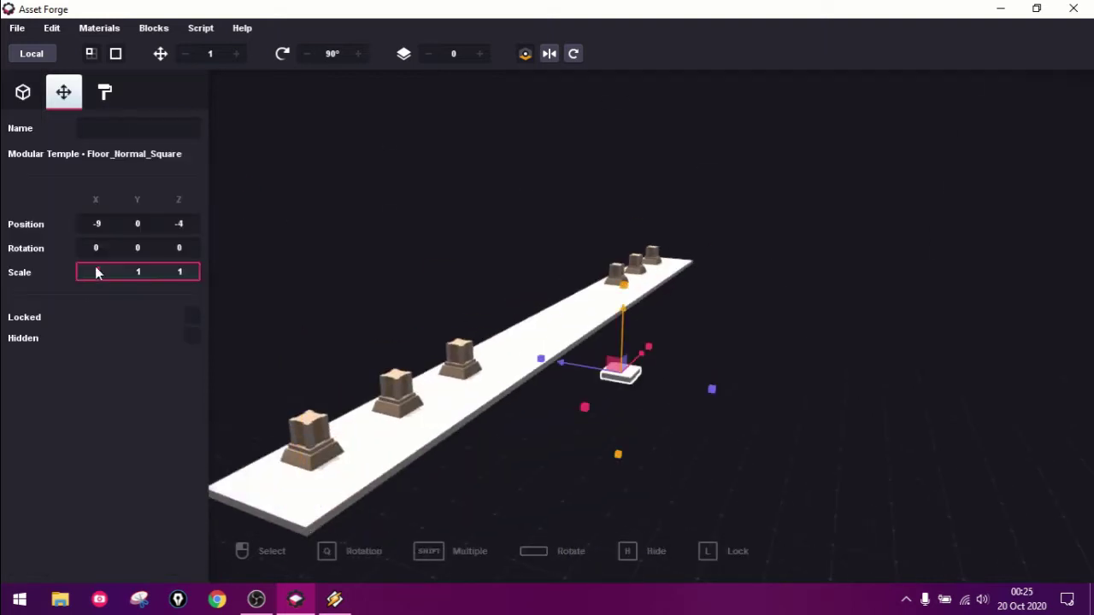
key(BackSpace)
key(BackSpace)
key(BackSpace)
text(30)
key(Return)
mouse_move(257, 342)
right_down()
mouse_move(498, 439)
mouse_move(892, 444)
mouse_move(903, 518)
right_up()
drag(758, 242, 906, 245)
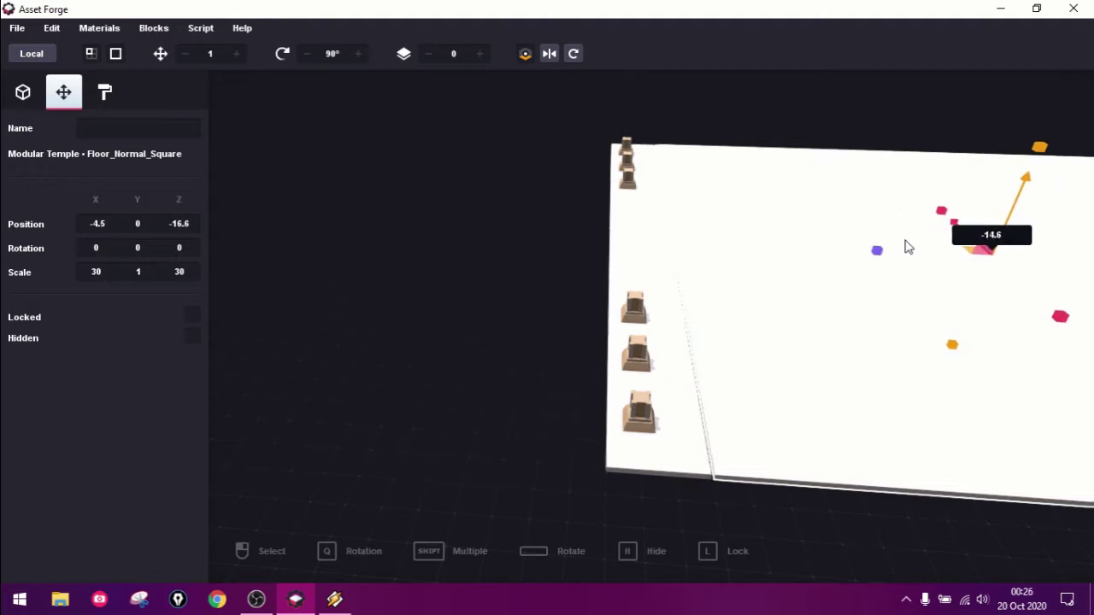
right_drag(906, 244, 560, 407)
click(560, 408)
Resume placing temple blocks and select a pillar in the right-hand group.
key(Tab)
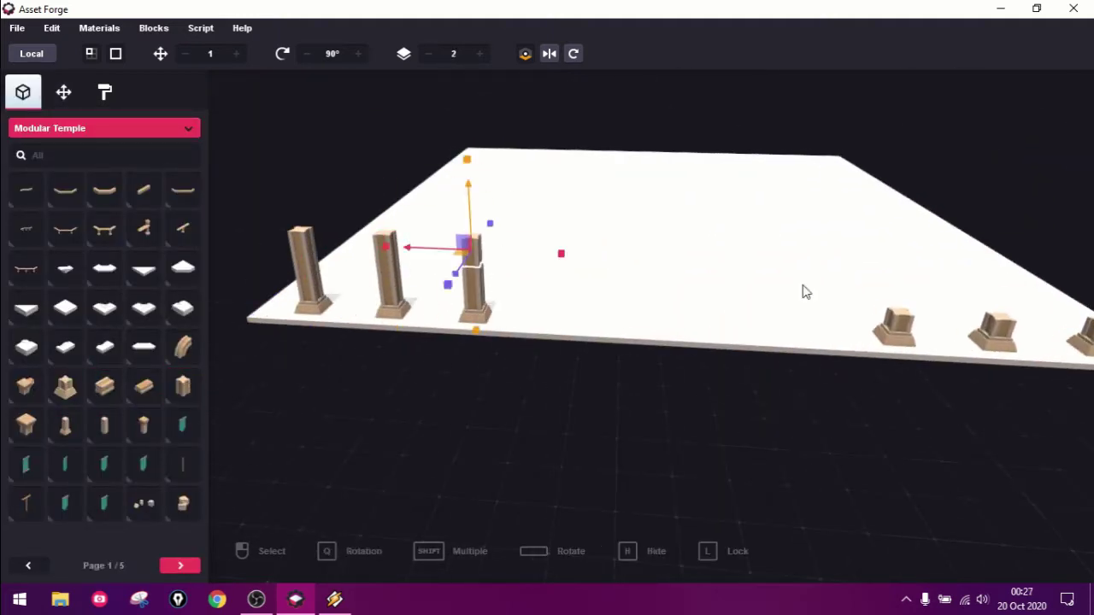
right_drag(908, 312, 813, 398)
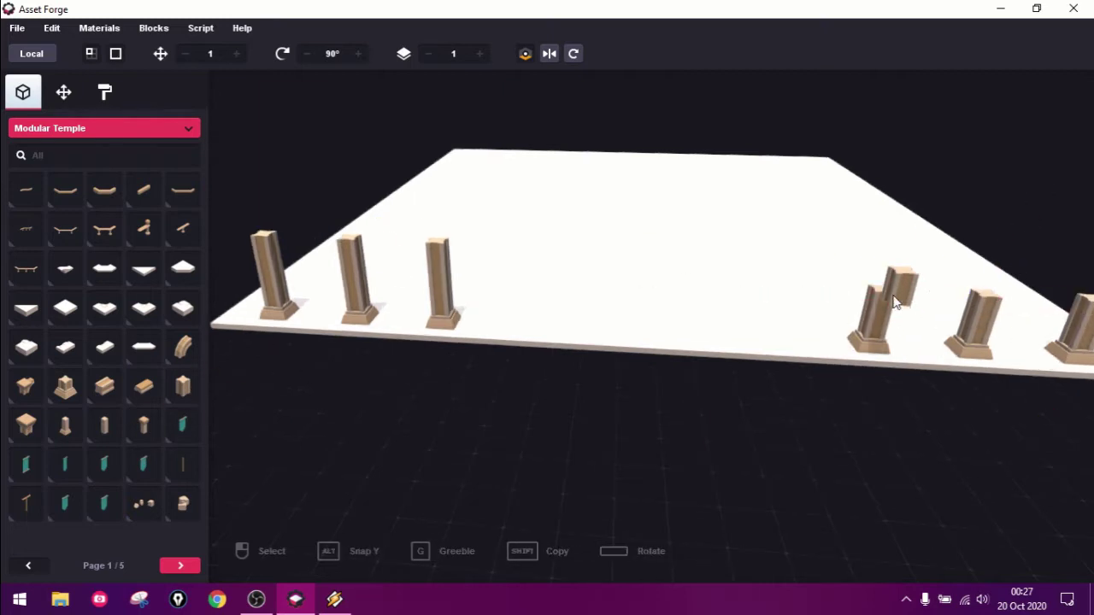
key(Escape)
right_drag(987, 292, 957, 287)
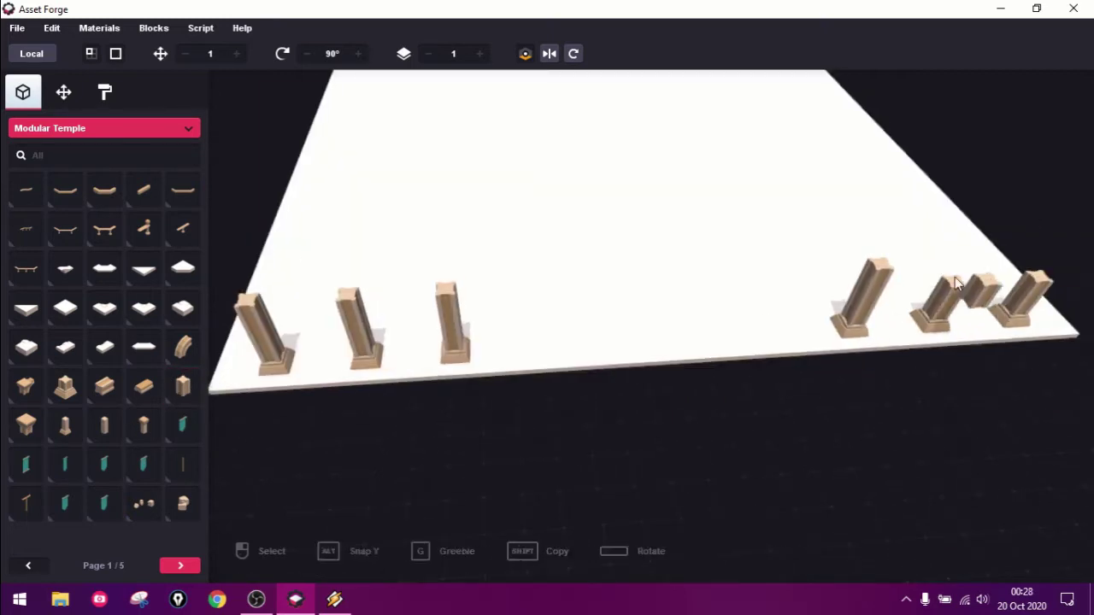
click(962, 284)
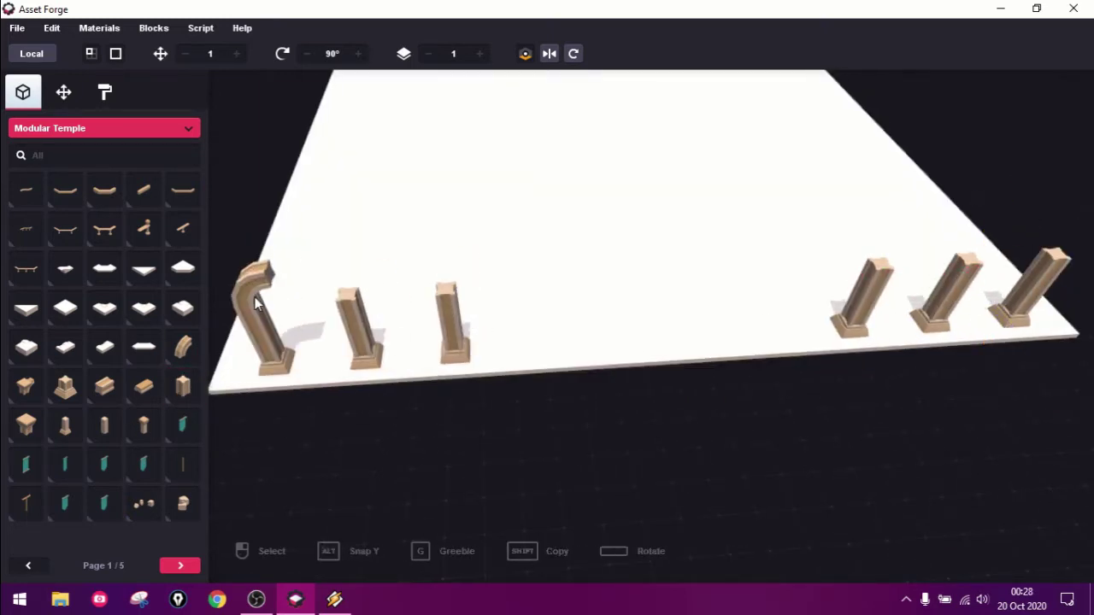
right_drag(272, 283, 311, 336)
Stack a curved piece, an arch top and a pillar top on the first pillar.
click(311, 336)
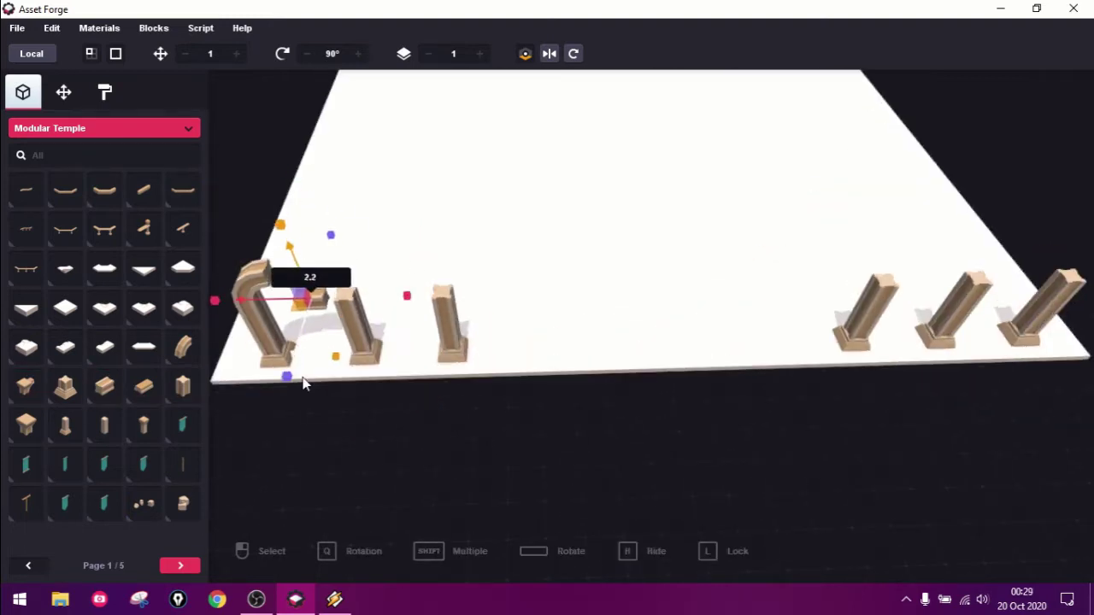
mouse_move(305, 384)
right_down()
mouse_move(372, 167)
mouse_move(308, 282)
right_up()
click(24, 385)
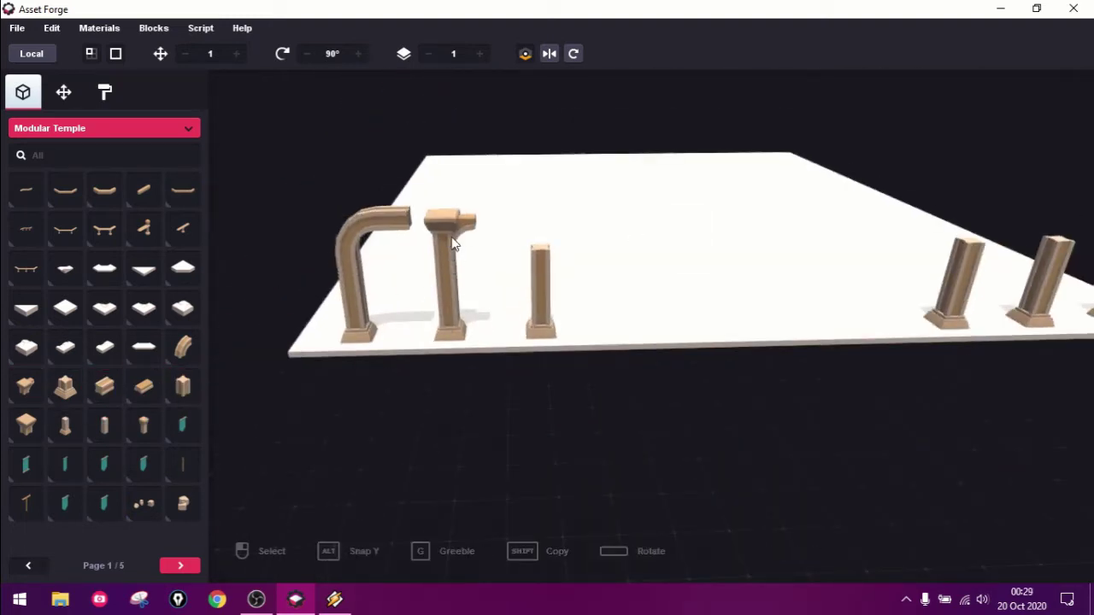
click(400, 233)
mouse_move(400, 232)
right_down()
mouse_move(349, 166)
mouse_move(492, 202)
right_up()
click(38, 425)
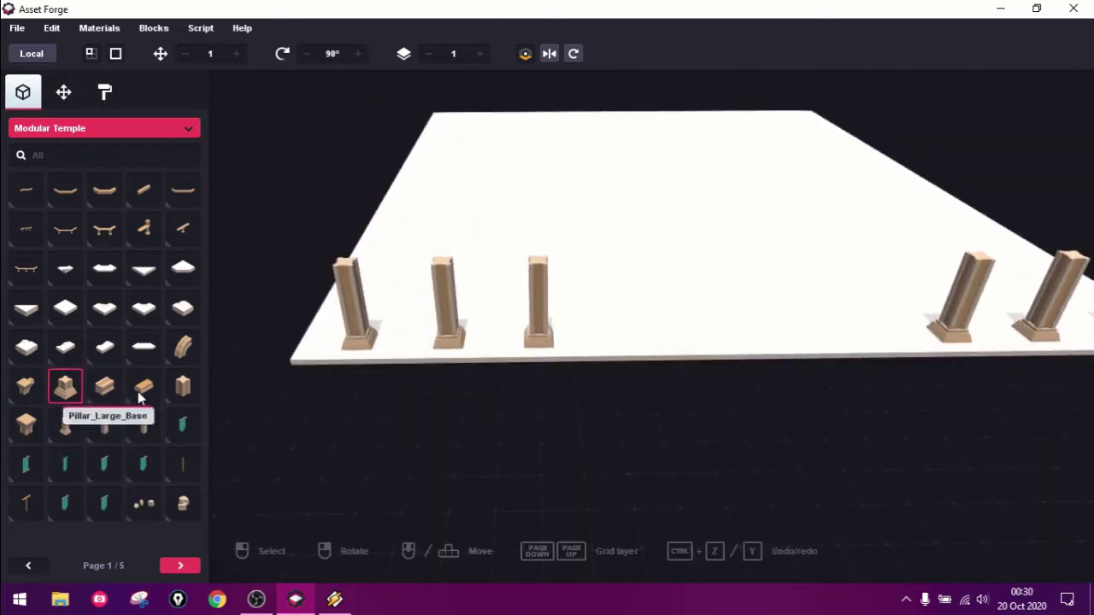
click(346, 263)
Page to the last temple blocks to preview a doorway, then show all categories.
right_drag(553, 276, 634, 214)
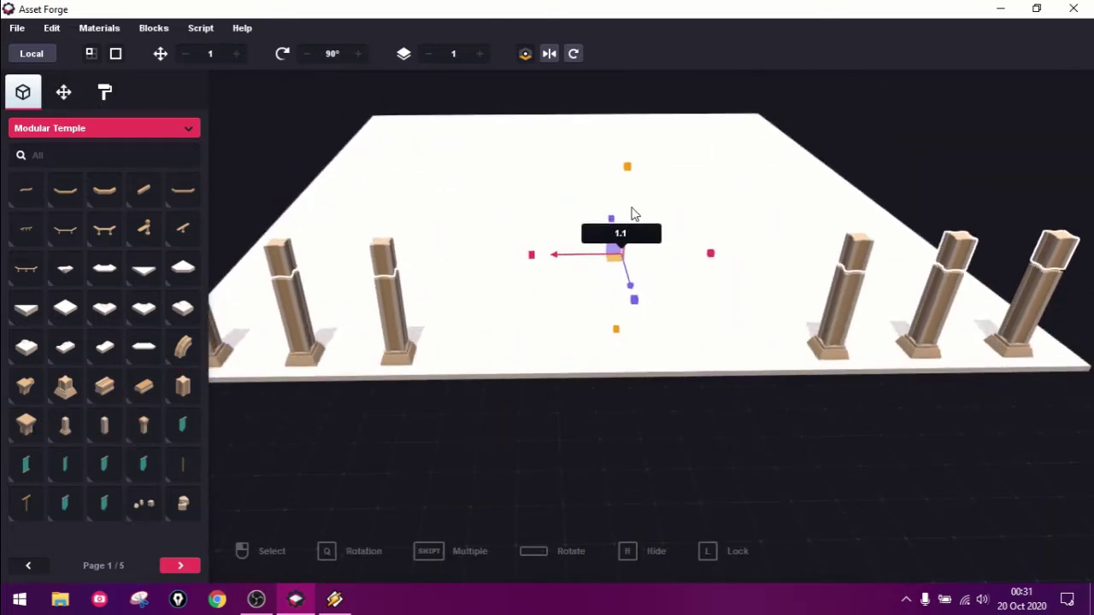
right_drag(630, 154, 402, 501)
click(180, 566)
click(181, 566)
click(180, 566)
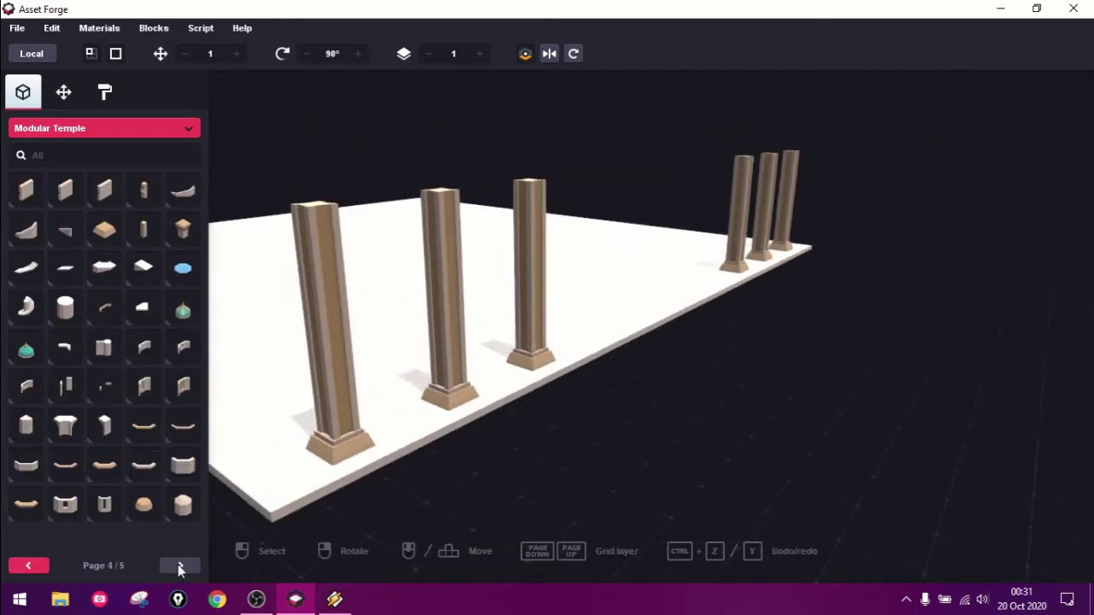
click(180, 565)
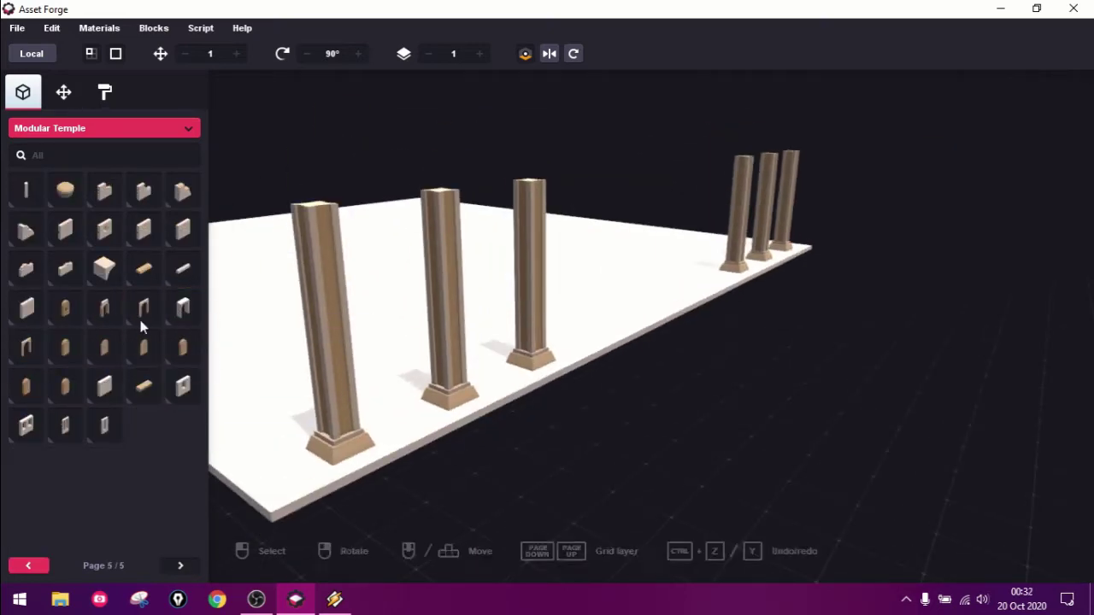
click(141, 321)
right_drag(579, 273, 203, 394)
click(29, 566)
Place two 'step' stair blocks and slide the clone in line with the first.
click(103, 128)
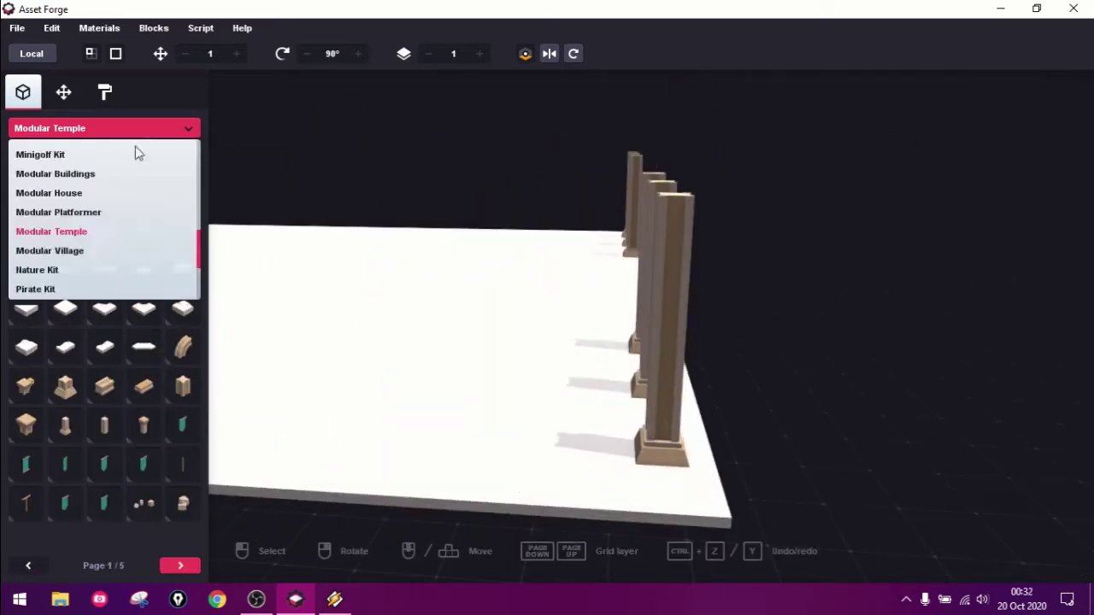
text(step)
click(108, 271)
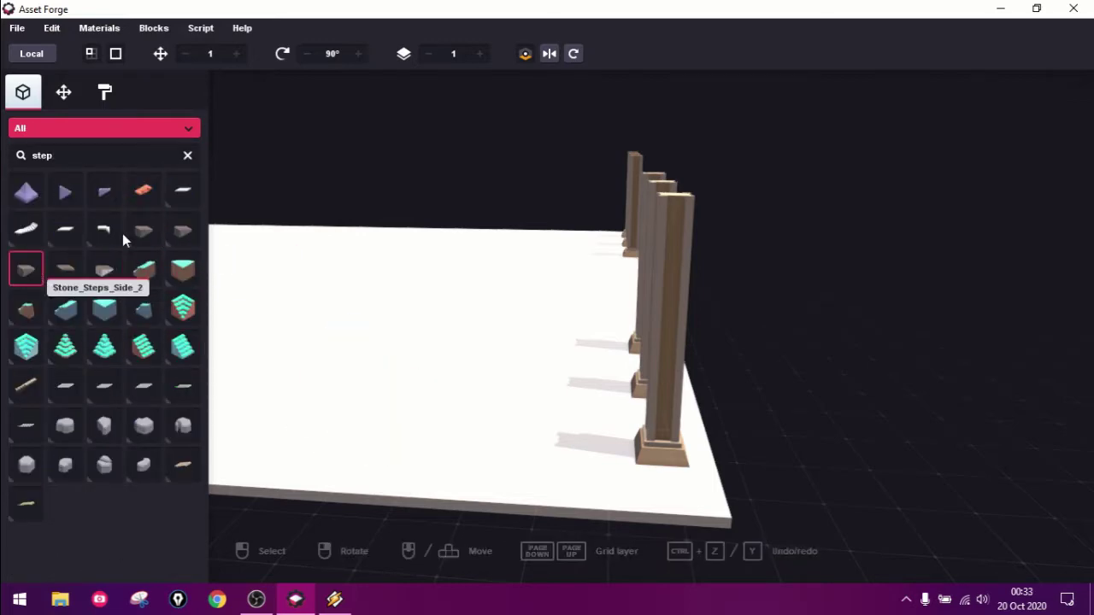
right_drag(386, 396, 348, 352)
right_drag(408, 320, 402, 410)
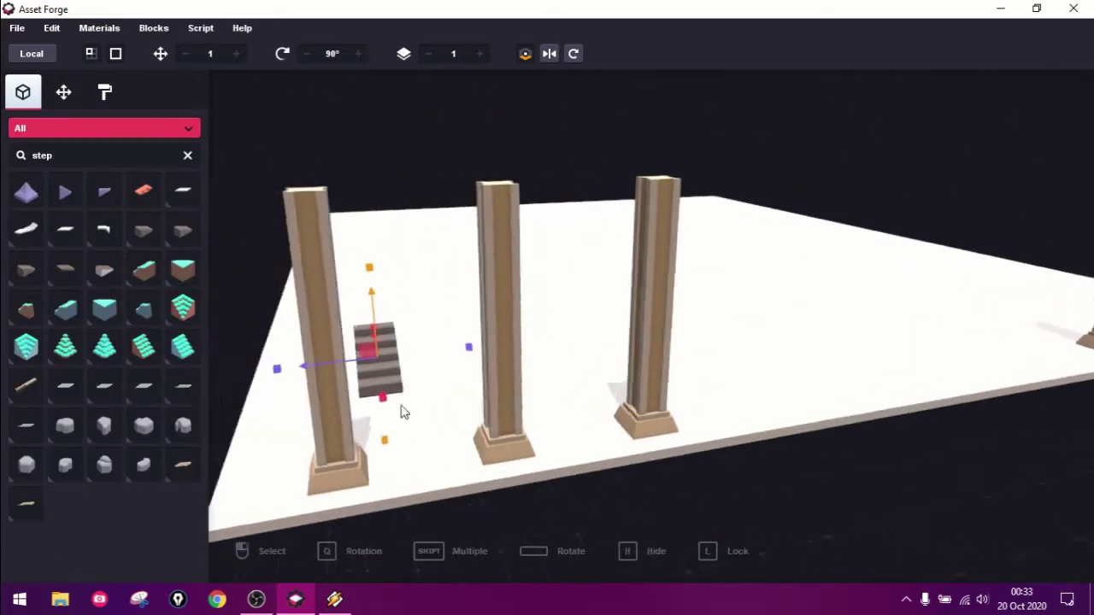
click(25, 272)
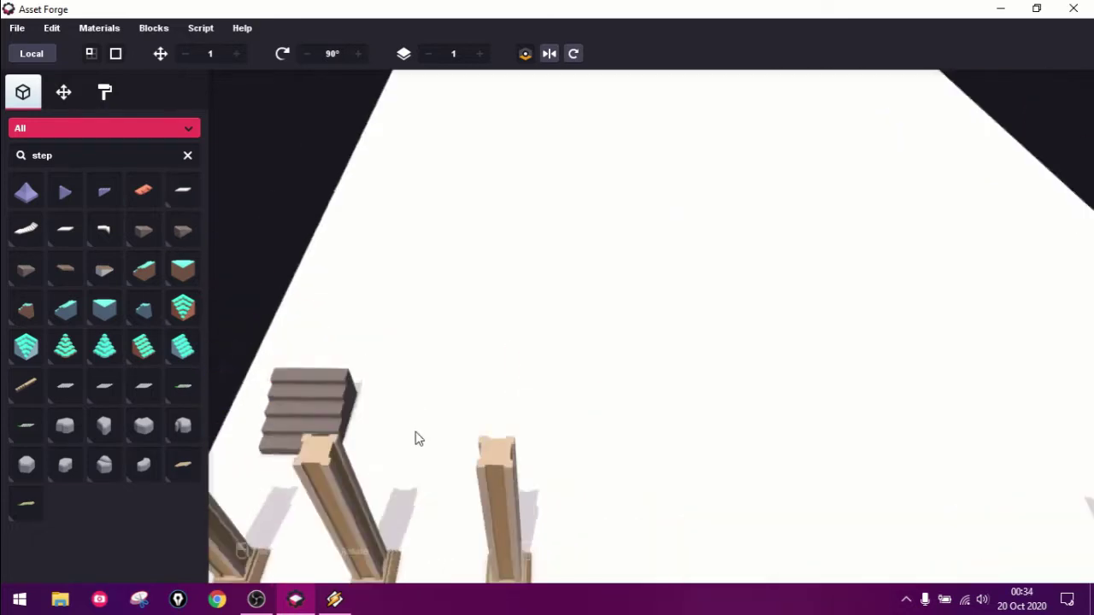
click(348, 430)
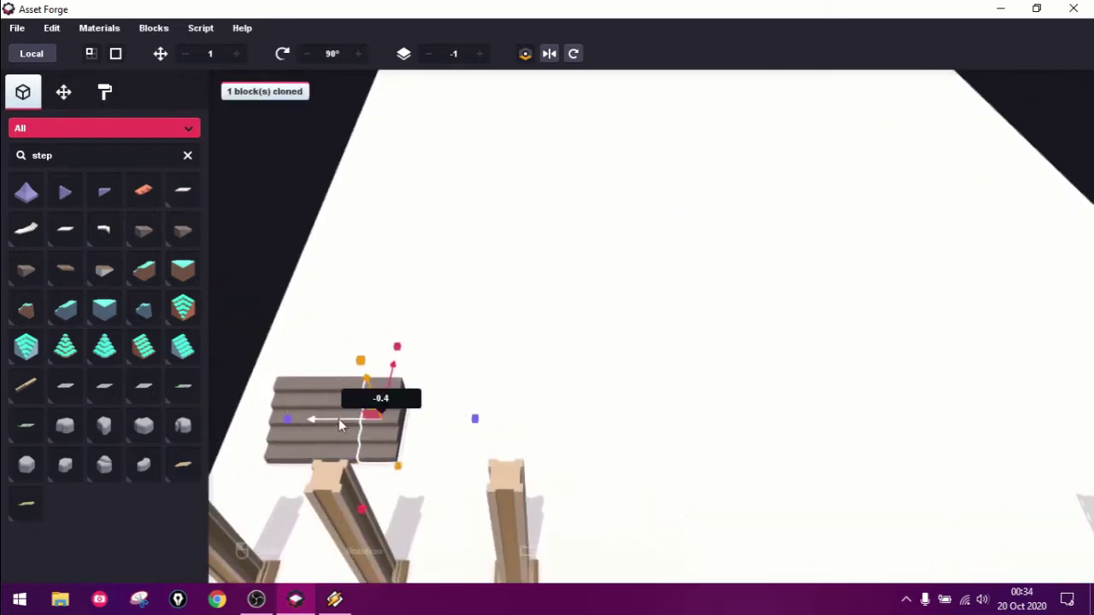
drag(339, 419, 412, 419)
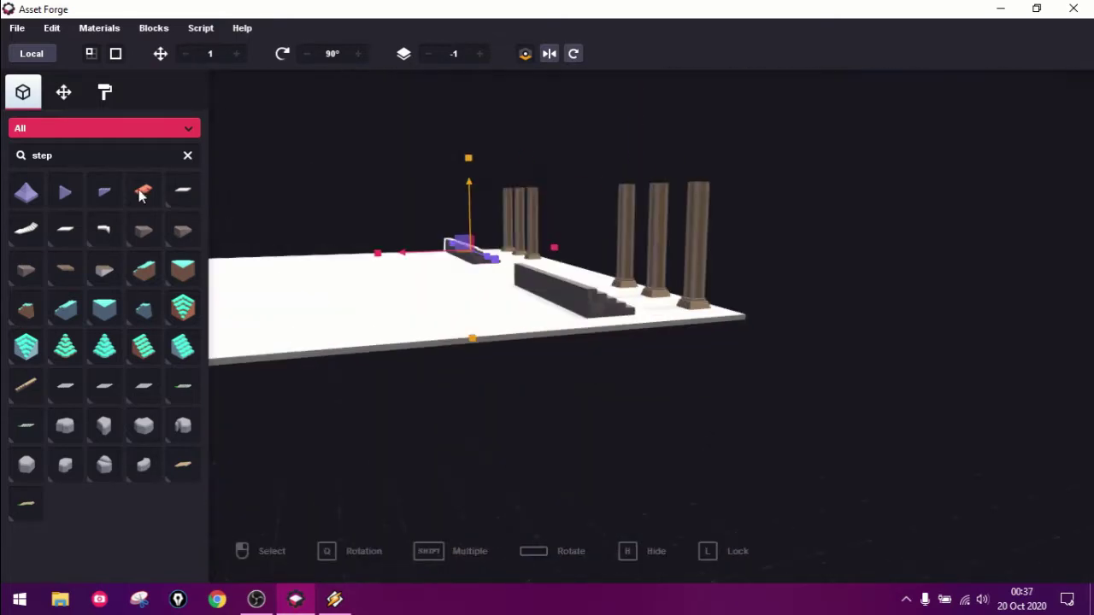
Search the library for 'blo', page to the next results, and enter a scale of 2.
text(blo)
click(180, 565)
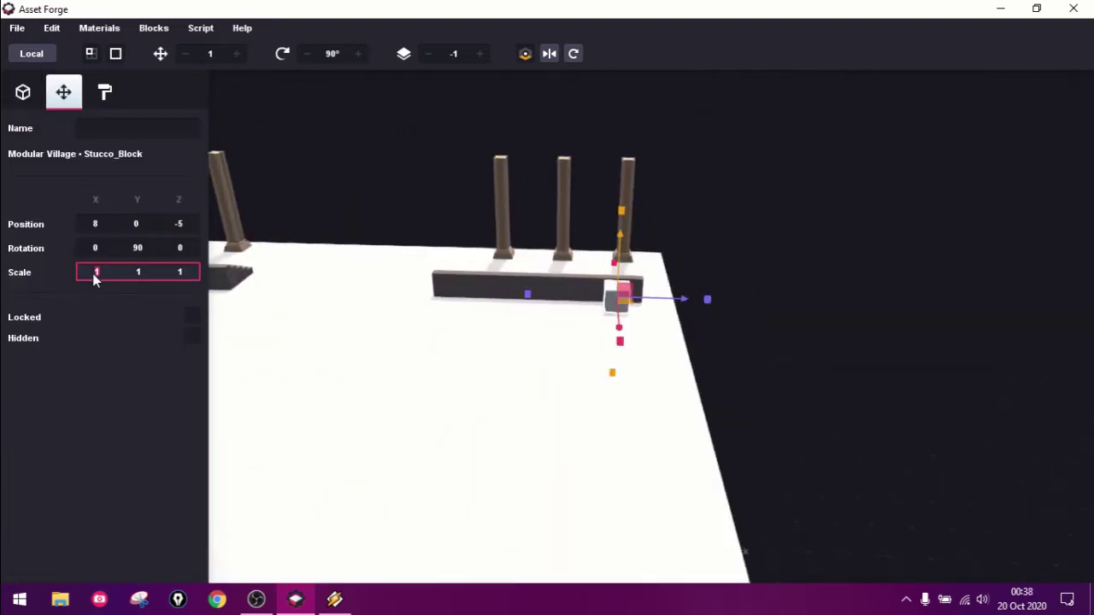
text(2)
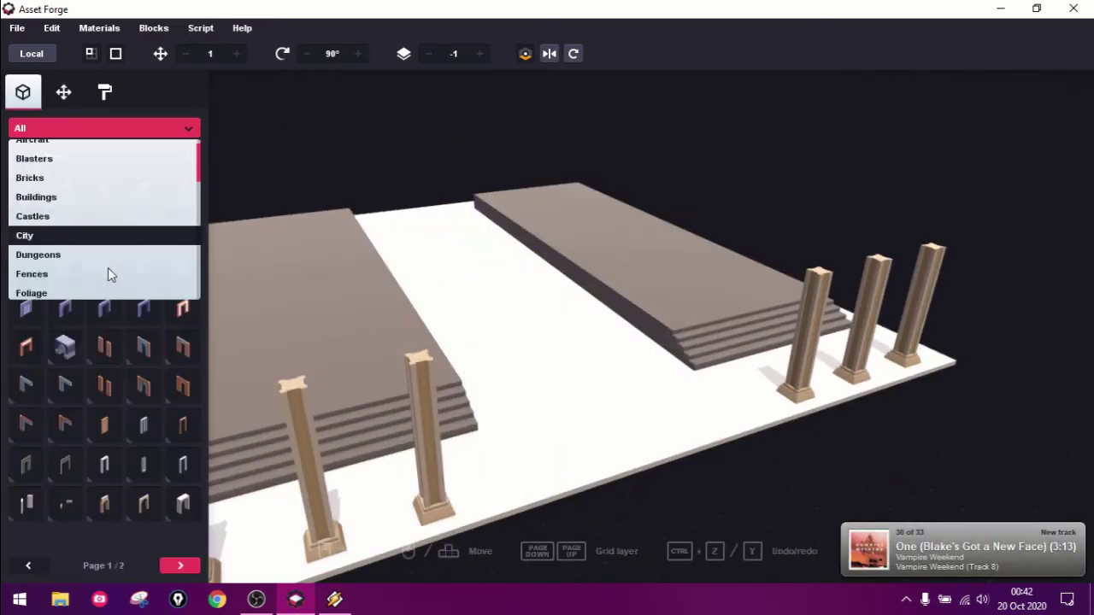
Place a Modular Temple Wall_Straight_Doorway on the central walkway.
click(51, 282)
click(181, 566)
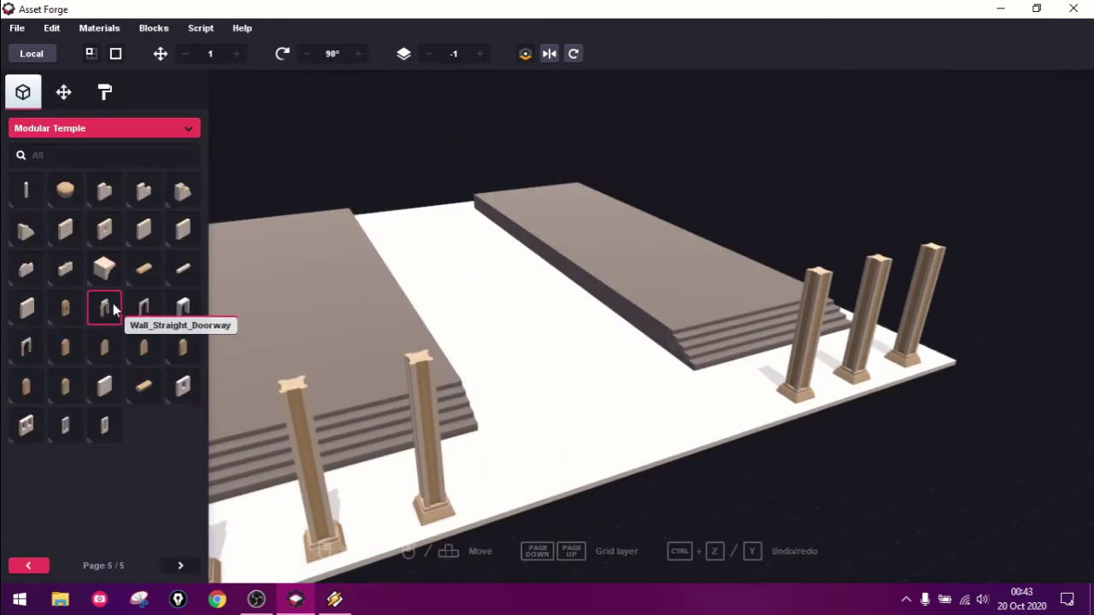
click(104, 307)
click(561, 346)
click(28, 566)
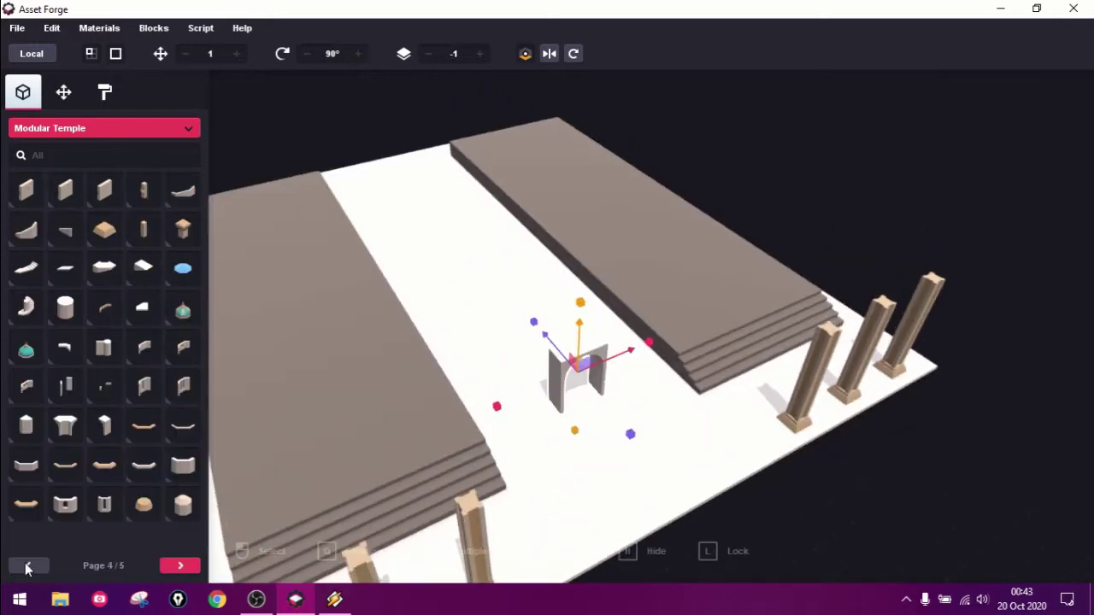
click(28, 566)
click(28, 566)
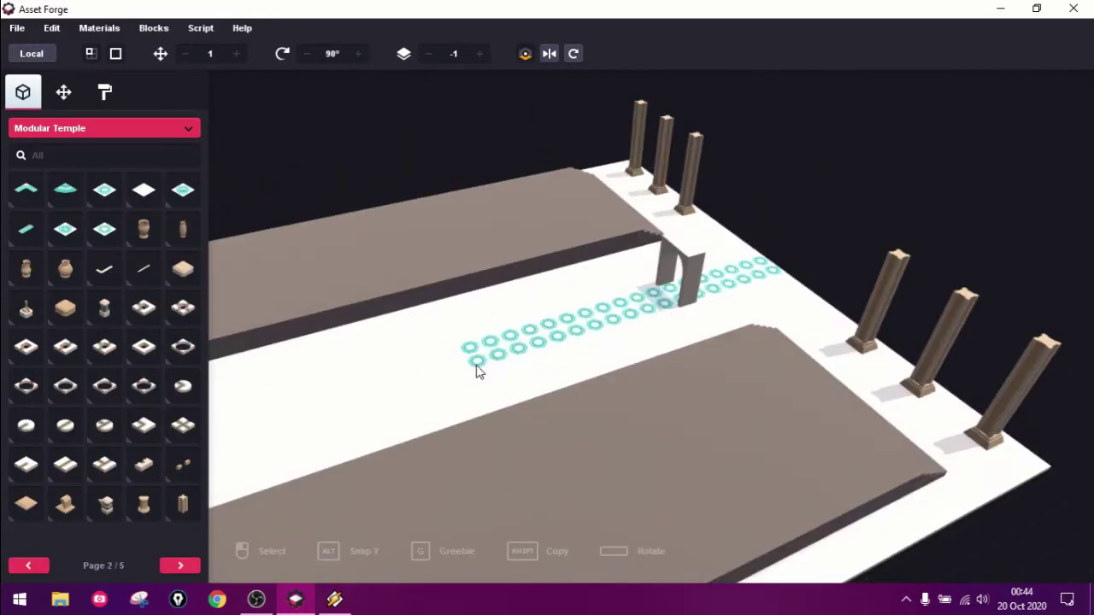
View the ring tile path along the walkway and pick the column capital block.
scroll(477, 370, up, 5)
middle_drag(469, 391, 710, 318)
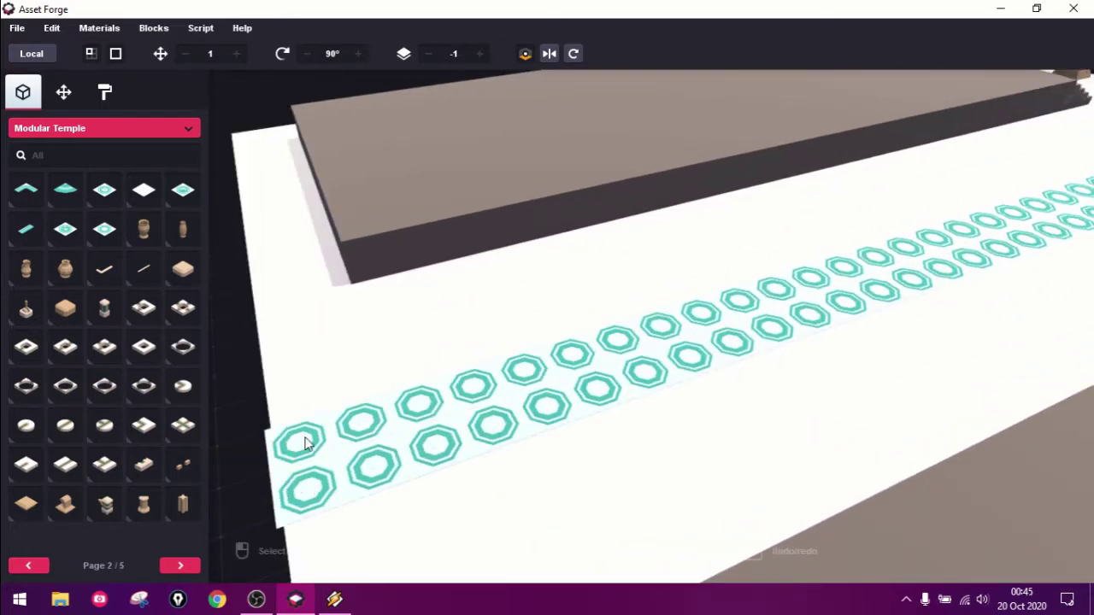
scroll(490, 397, down, 5)
click(35, 565)
click(65, 387)
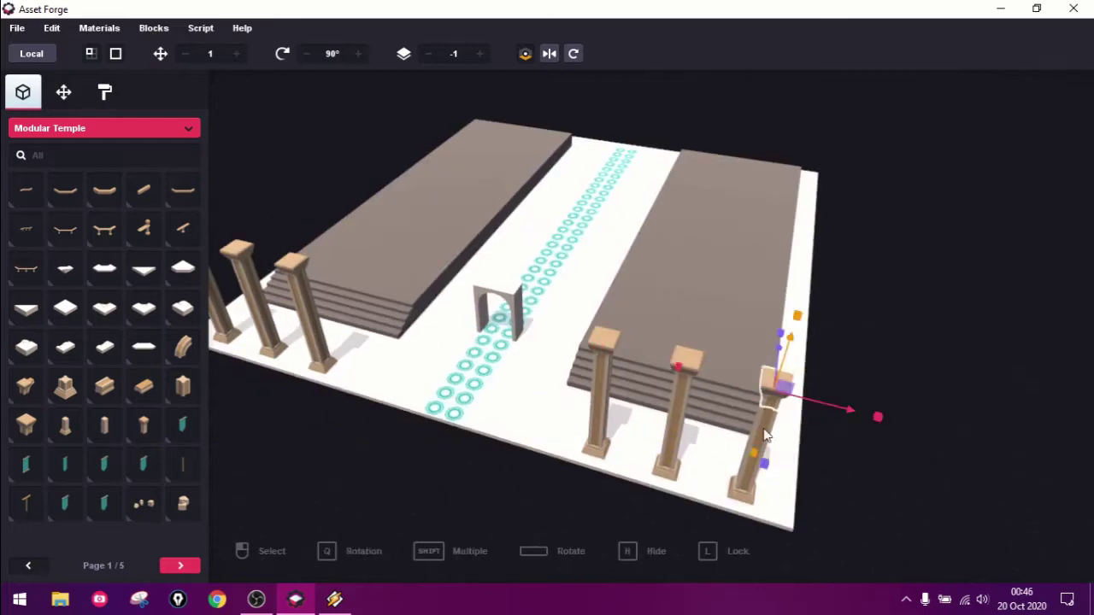
right_drag(793, 261, 453, 406)
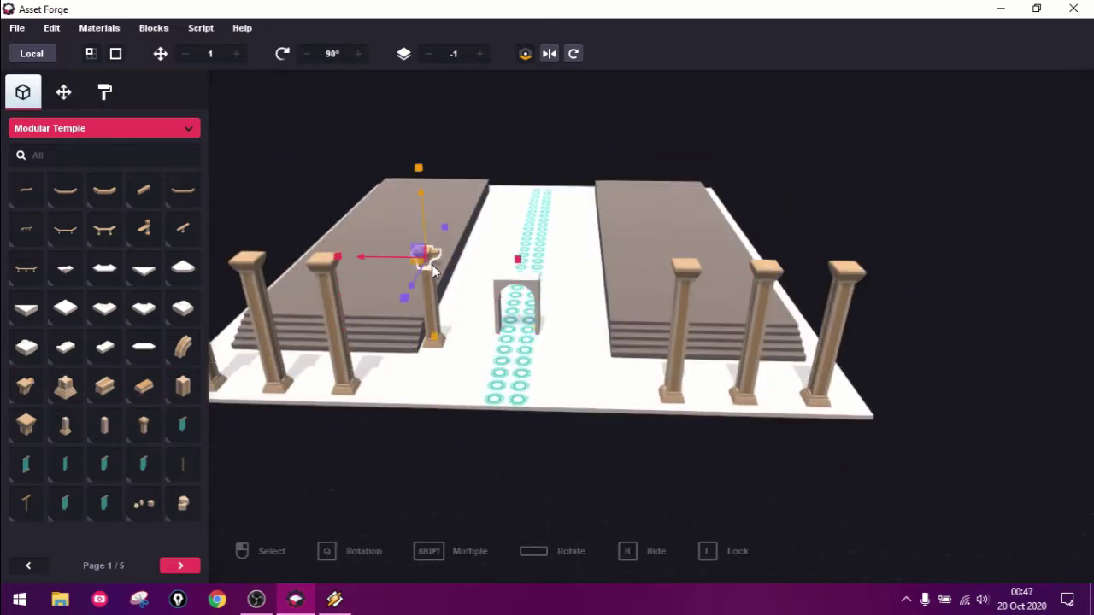
Add a capital and a second pillar under the beam's right end.
scroll(386, 430, up, 5)
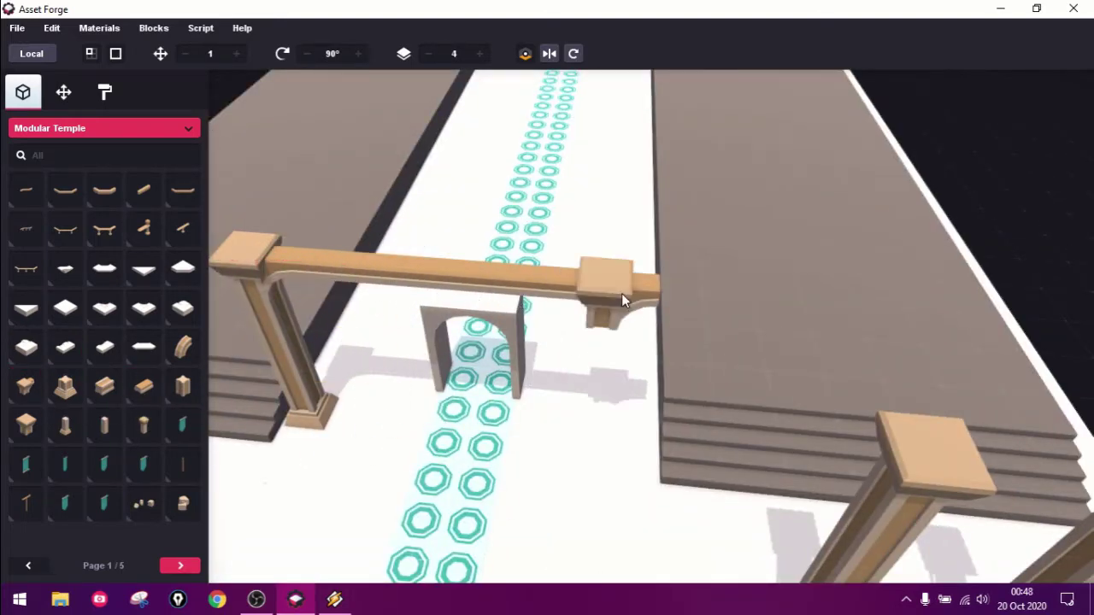
click(624, 300)
click(637, 402)
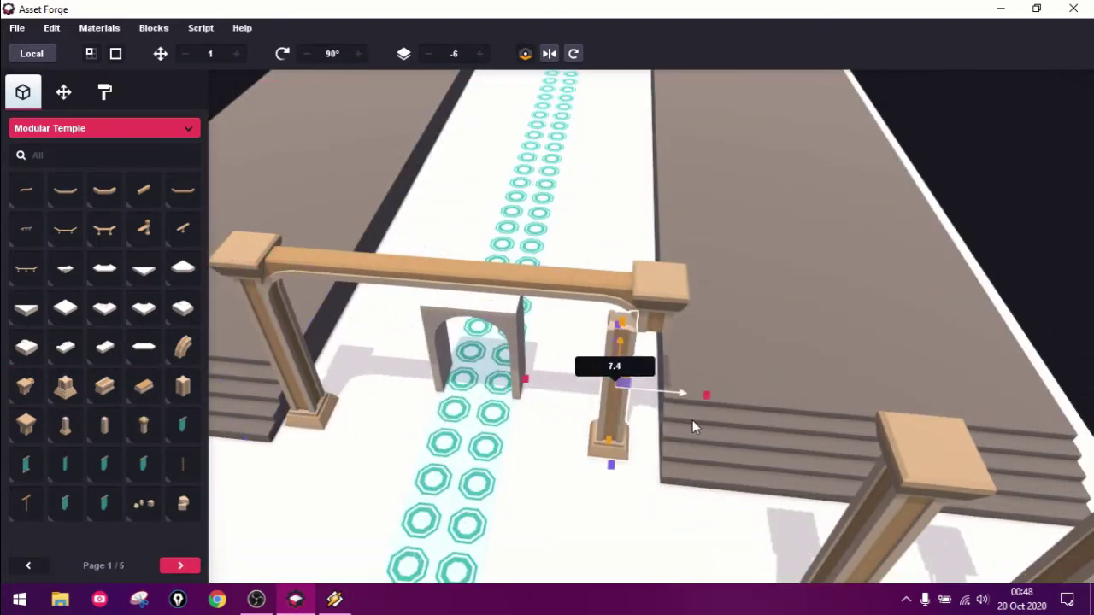
mouse_move(692, 420)
right_down()
mouse_move(1013, 164)
mouse_move(37, 289)
right_up()
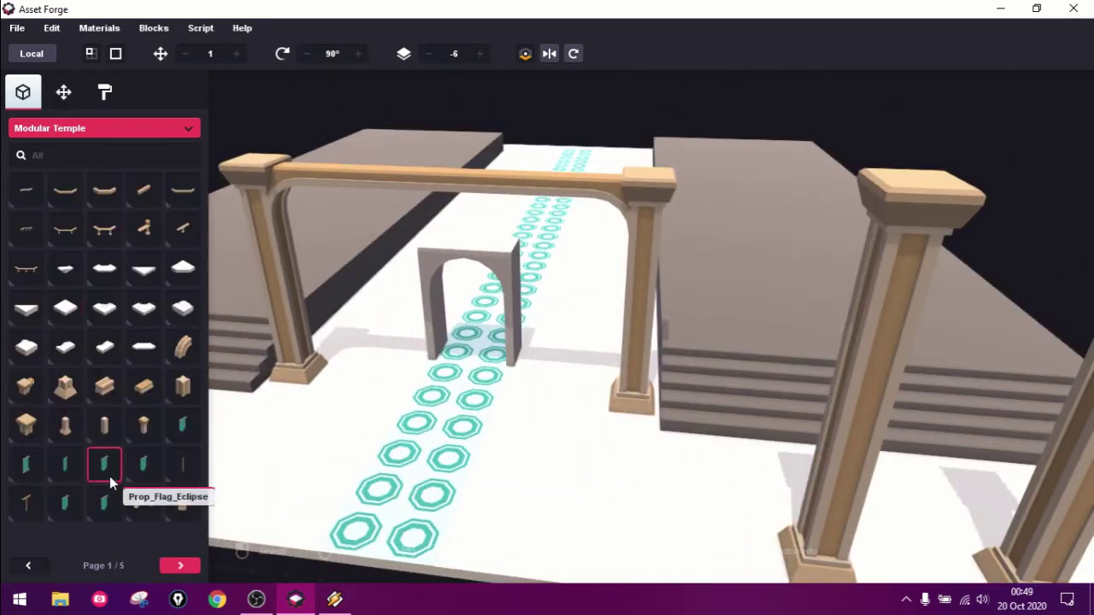
Page through the temple blocks and orbit around the whole temple scene.
click(181, 565)
click(180, 565)
click(181, 565)
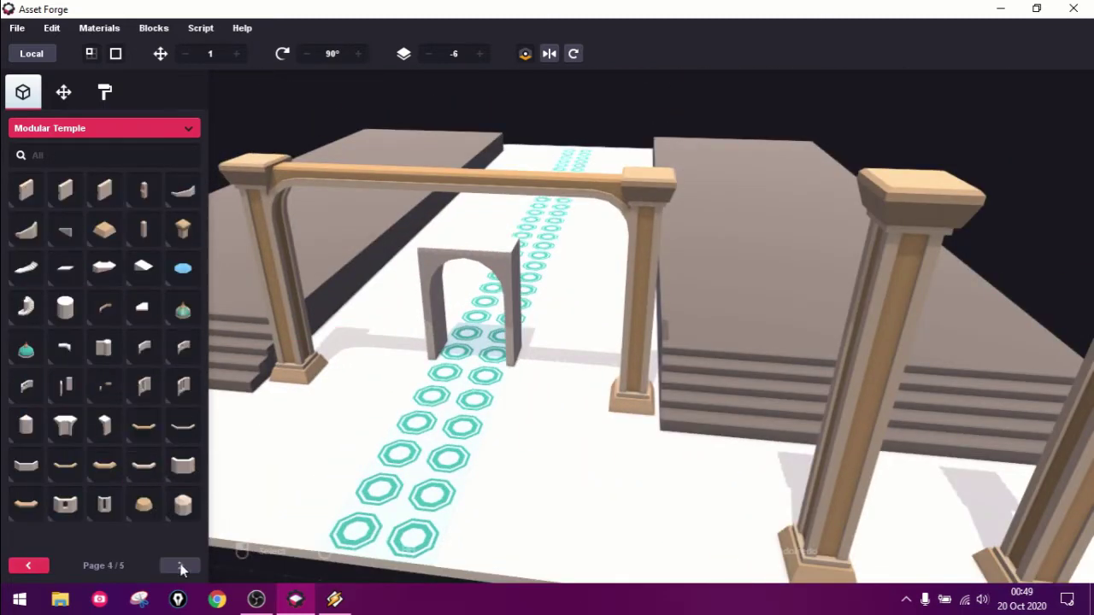
click(28, 565)
mouse_move(390, 440)
right_down()
mouse_move(652, 501)
mouse_move(706, 416)
right_up()
Search the whole library for 'step' and place a step block at the stair platform.
click(102, 127)
text(step)
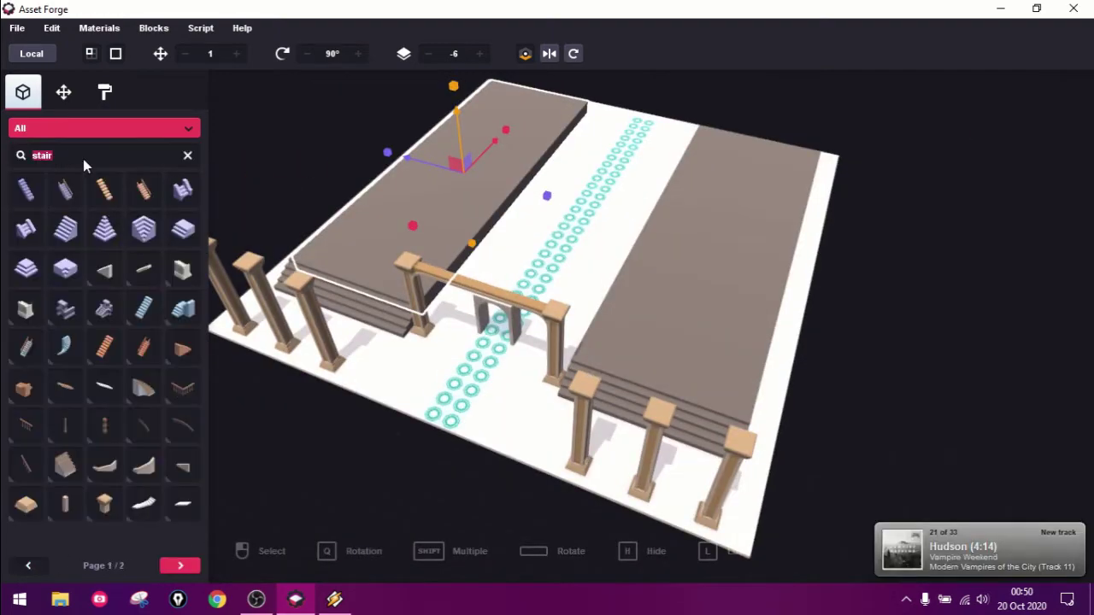
click(182, 229)
right_drag(310, 248, 518, 506)
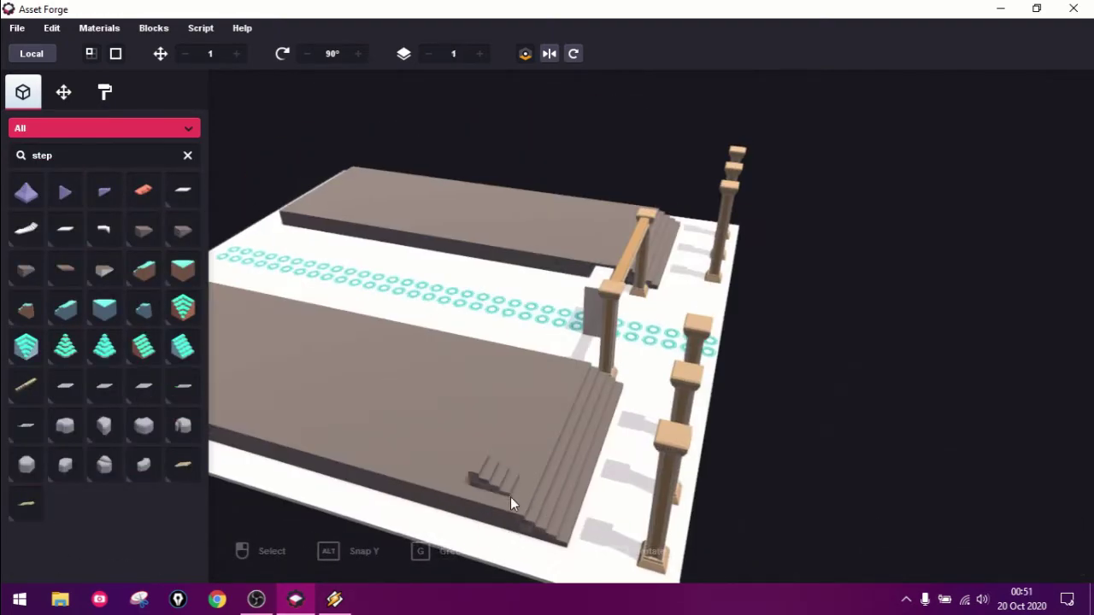
click(510, 496)
Resize the step block to fit and nudge it into place against the stairs.
mouse_move(368, 460)
right_down()
mouse_move(486, 412)
mouse_move(427, 376)
mouse_move(562, 317)
mouse_move(855, 403)
mouse_move(456, 352)
right_up()
drag(456, 352, 336, 341)
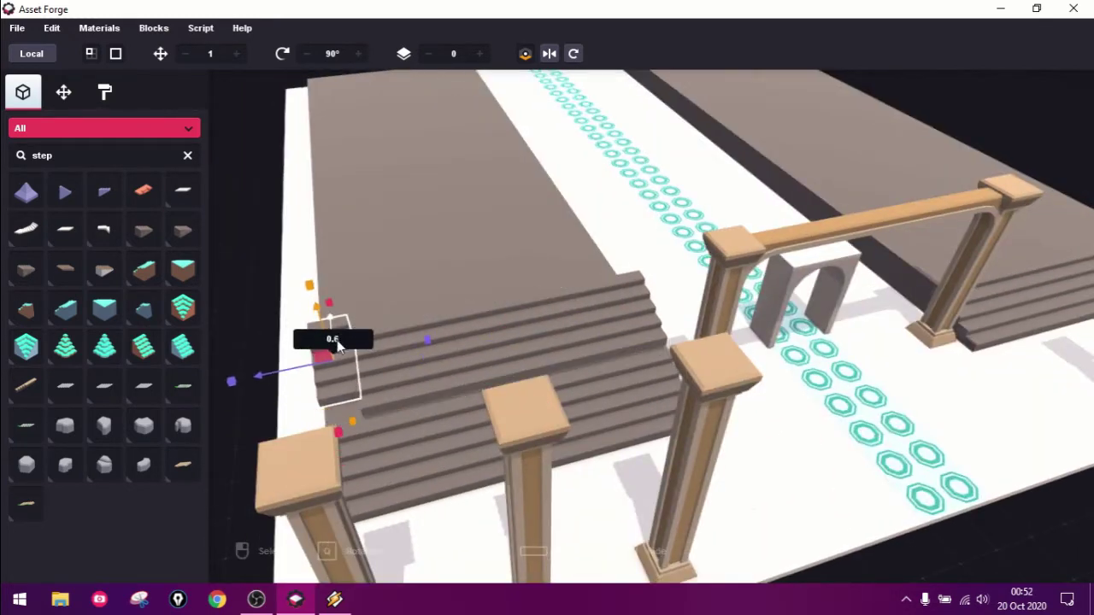
right_drag(336, 342, 539, 330)
drag(538, 330, 590, 359)
mouse_move(590, 359)
right_down()
mouse_move(404, 458)
mouse_move(602, 202)
right_up()
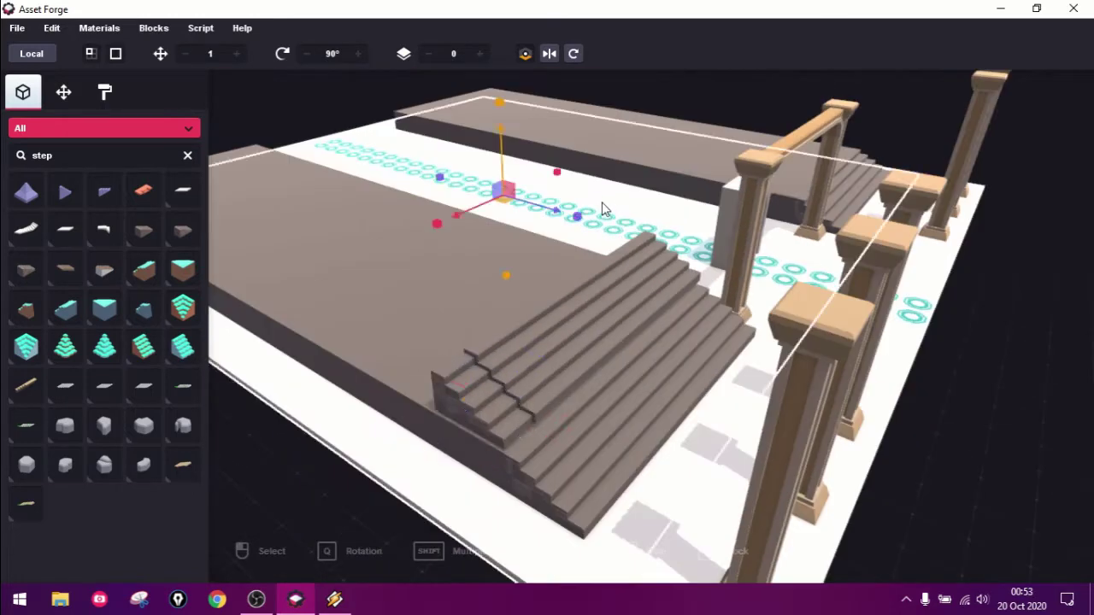
mouse_move(602, 208)
mouse_down()
mouse_move(524, 397)
mouse_move(380, 537)
mouse_up()
mouse_move(381, 537)
right_down()
mouse_move(541, 319)
mouse_move(519, 244)
mouse_move(427, 393)
right_up()
mouse_move(428, 394)
mouse_down()
mouse_move(382, 459)
mouse_move(359, 471)
mouse_up()
mouse_move(359, 471)
right_down()
mouse_move(308, 415)
mouse_move(589, 336)
mouse_move(347, 351)
mouse_move(650, 282)
right_up()
drag(650, 282, 676, 399)
mouse_move(676, 400)
right_down()
mouse_move(484, 500)
mouse_move(415, 391)
mouse_move(899, 385)
mouse_move(646, 371)
mouse_move(874, 239)
mouse_move(708, 320)
mouse_move(382, 385)
mouse_move(697, 506)
right_up()
Stretch a block to Scale X 23 and move it along X onto the platform.
right_drag(563, 450, 659, 447)
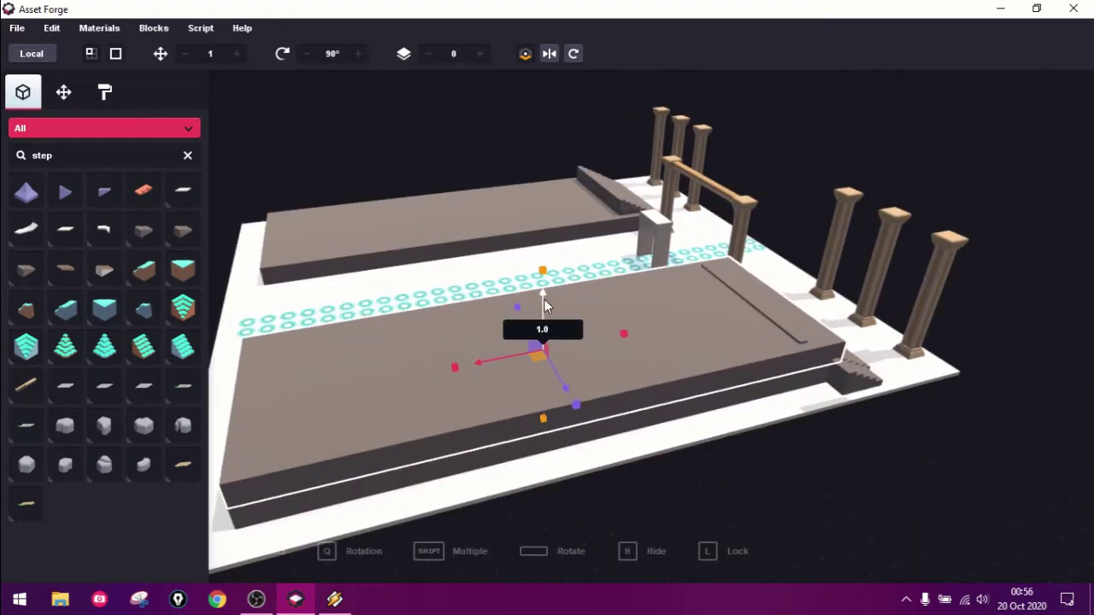
click(64, 92)
mouse_move(513, 384)
right_down()
mouse_move(577, 447)
mouse_move(400, 319)
mouse_move(993, 419)
mouse_move(692, 285)
right_up()
drag(692, 285, 597, 322)
right_drag(598, 322, 508, 328)
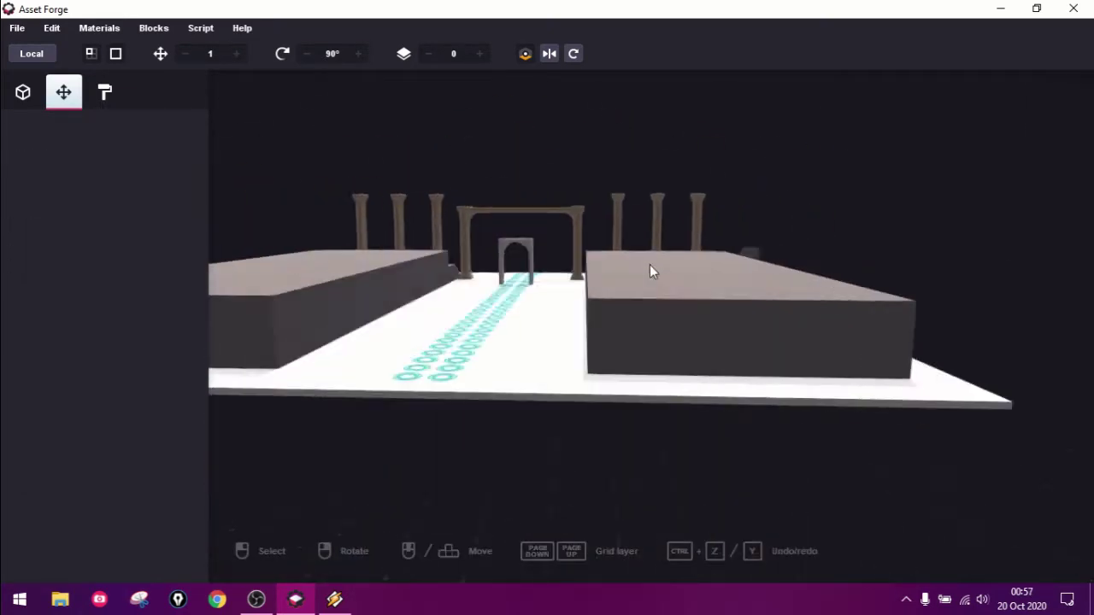
Draw a long red Buildings bar on the left building and copy it onto the right.
click(22, 93)
click(104, 128)
click(60, 231)
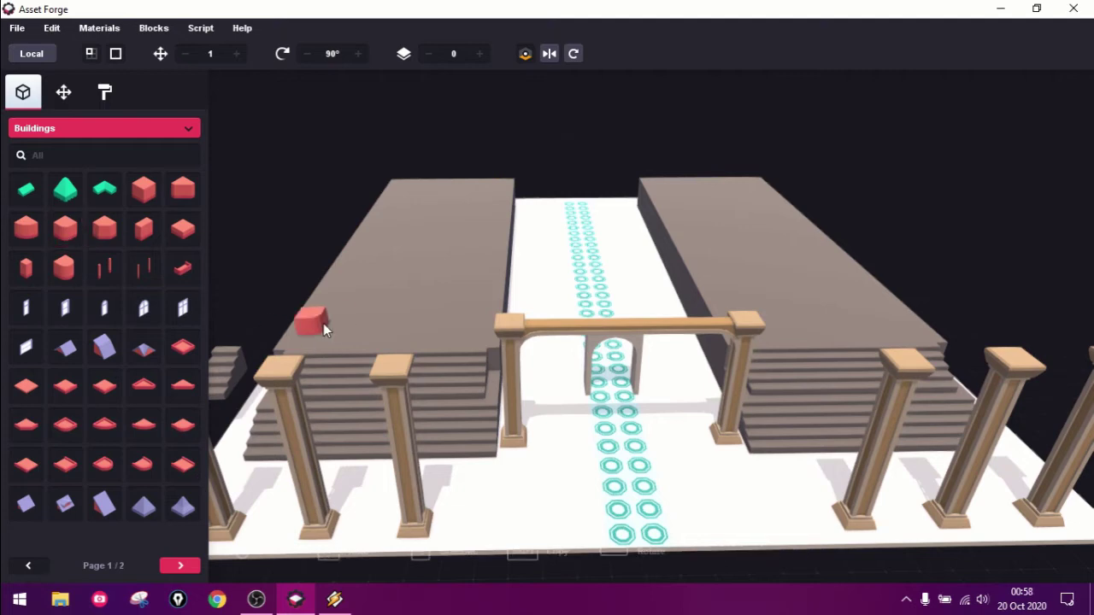
drag(323, 323, 455, 329)
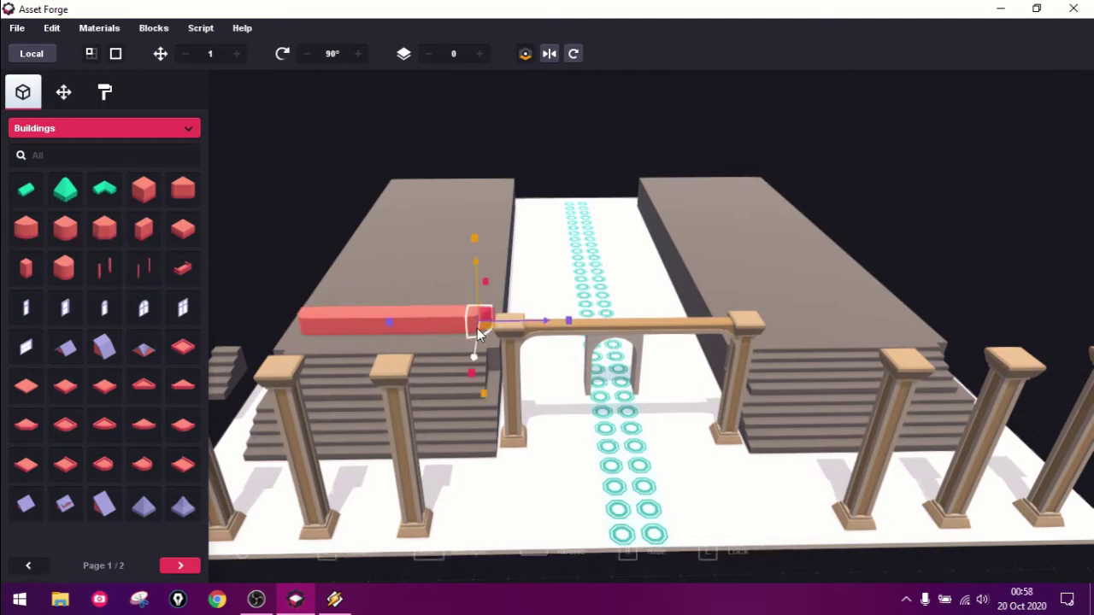
right_drag(478, 334, 430, 362)
key(ctrl+d)
drag(430, 362, 631, 368)
right_drag(630, 368, 909, 268)
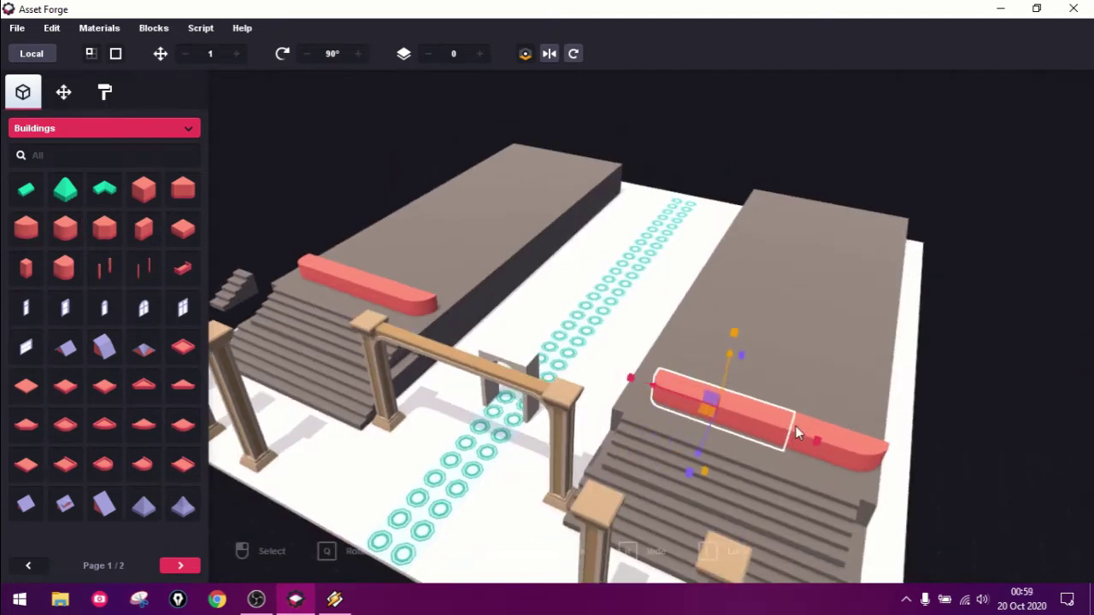
Widen the red bar to Scale Z 8, seat it on the grey block, and duplicate the slab.
mouse_move(682, 397)
right_down()
mouse_move(696, 391)
mouse_move(652, 396)
mouse_move(395, 259)
mouse_move(632, 434)
mouse_move(764, 452)
mouse_move(579, 498)
right_up()
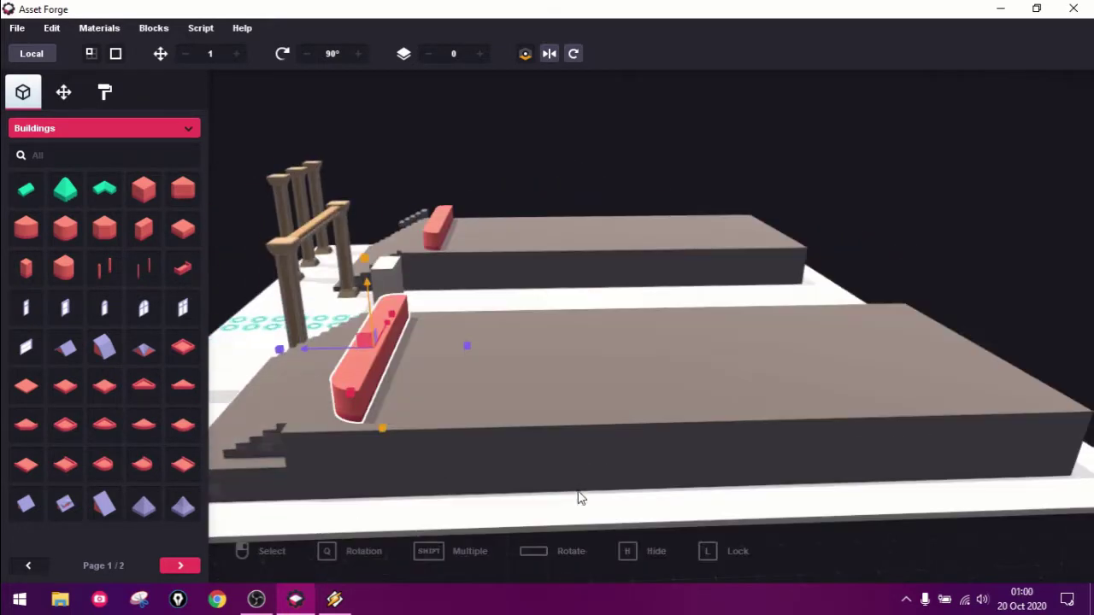
click(371, 414)
drag(340, 352, 622, 350)
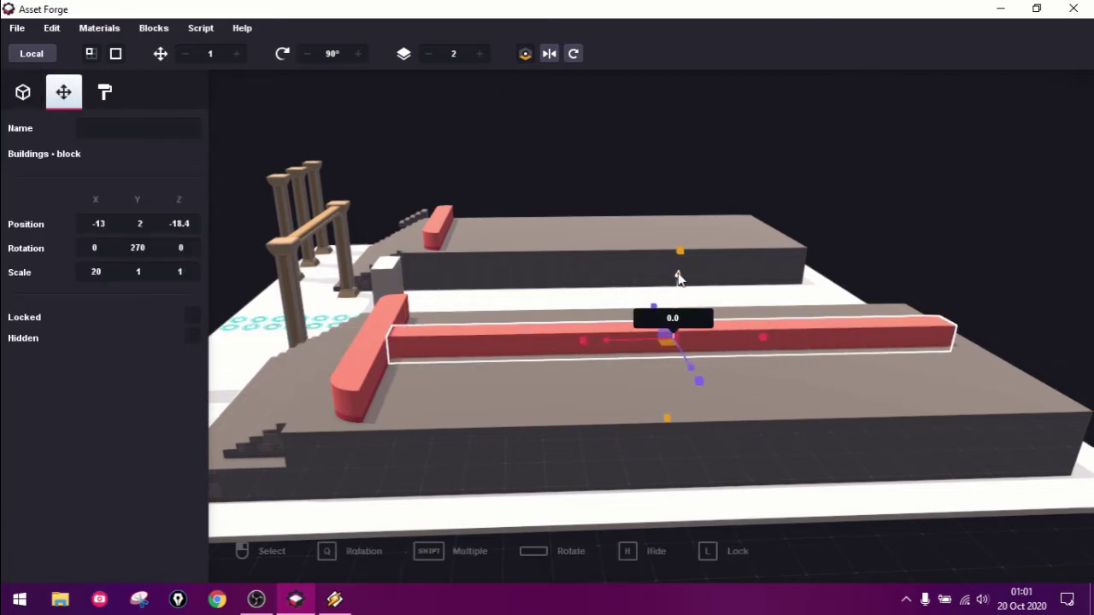
mouse_move(678, 276)
right_down()
mouse_move(740, 342)
mouse_move(448, 352)
mouse_move(784, 432)
right_up()
click(415, 317)
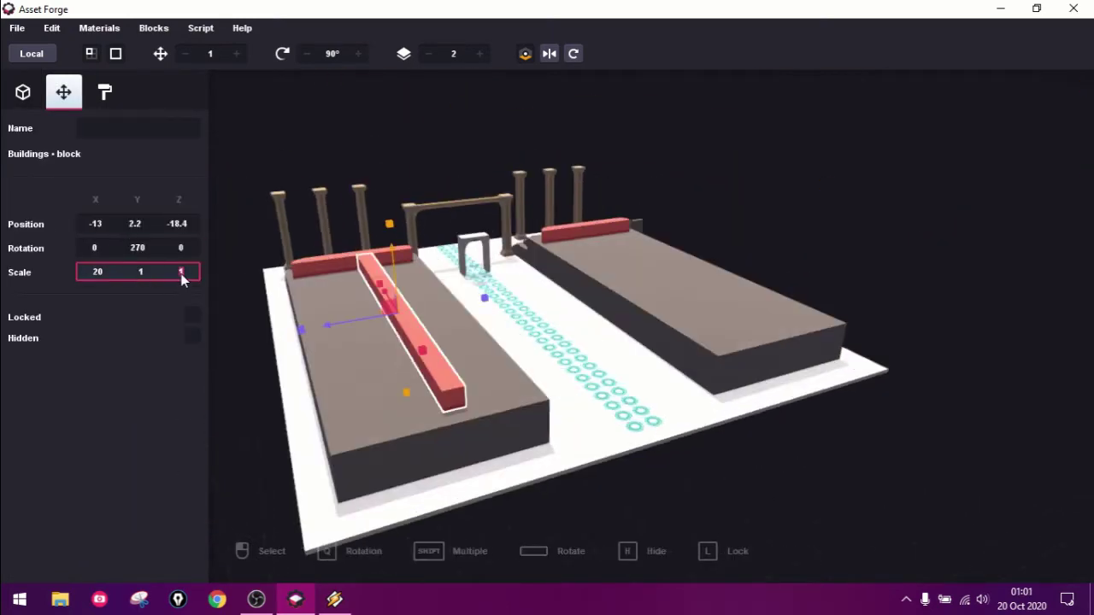
drag(180, 275, 183, 272)
right_drag(297, 333, 547, 342)
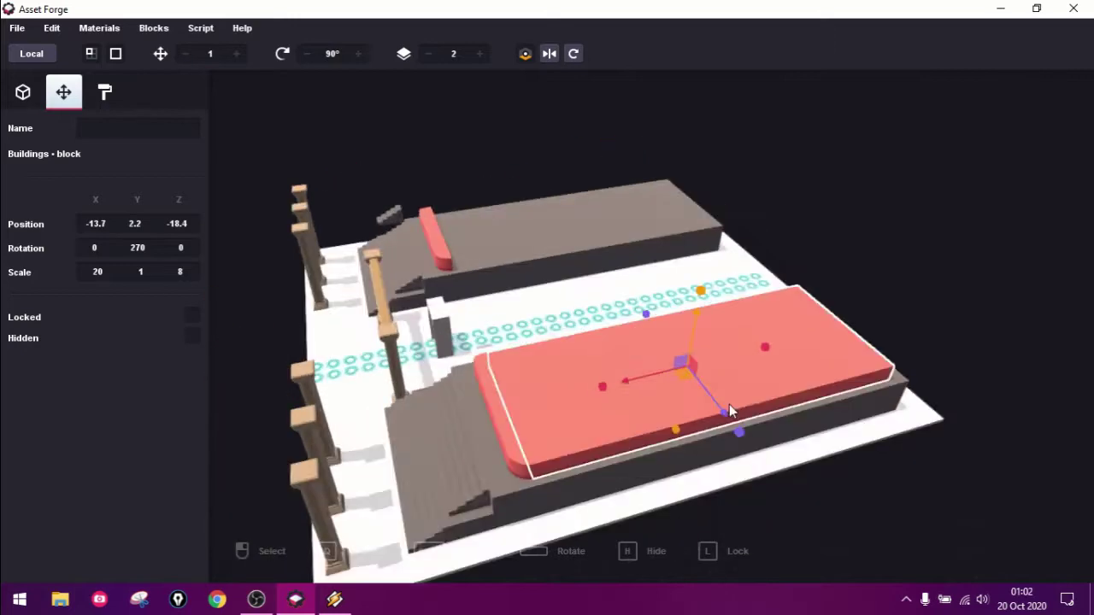
key(ctrl+d)
drag(496, 248, 525, 243)
right_drag(525, 244, 427, 282)
click(23, 92)
Place a large rounded corner piece at the first red slab's front corner.
click(34, 231)
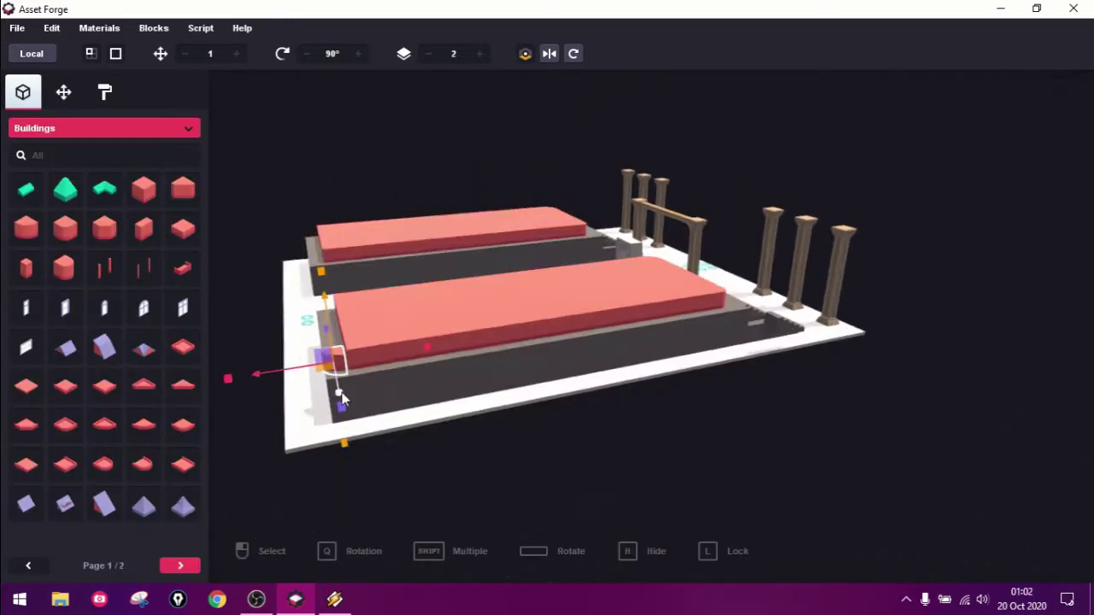
right_drag(228, 379, 721, 256)
scroll(721, 256, up, 3)
click(1033, 353)
click(599, 352)
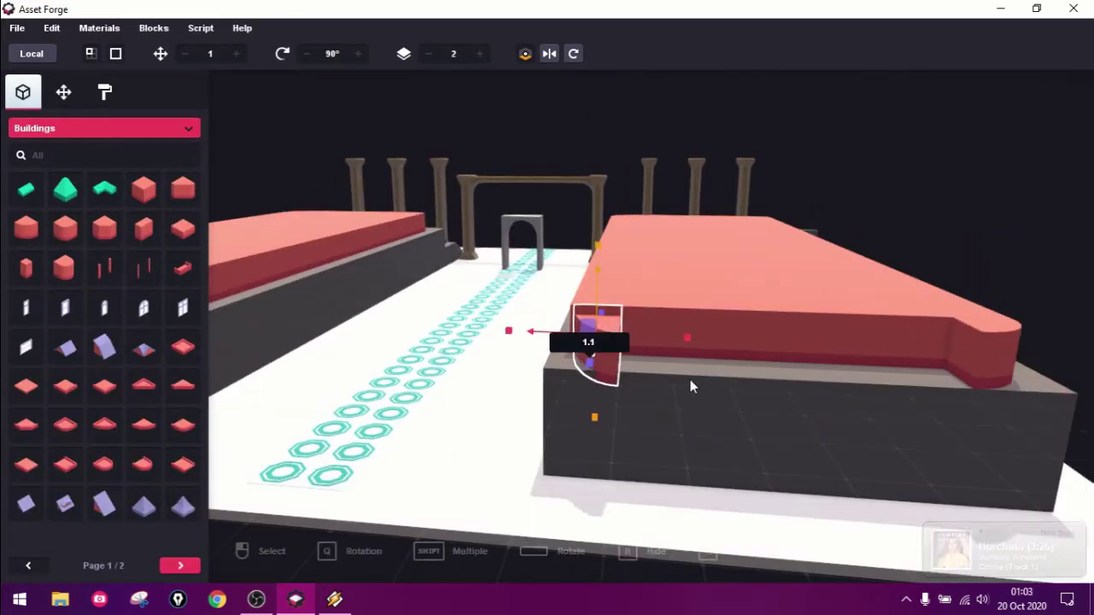
right_drag(690, 380, 765, 498)
drag(765, 497, 775, 564)
right_drag(680, 515, 876, 573)
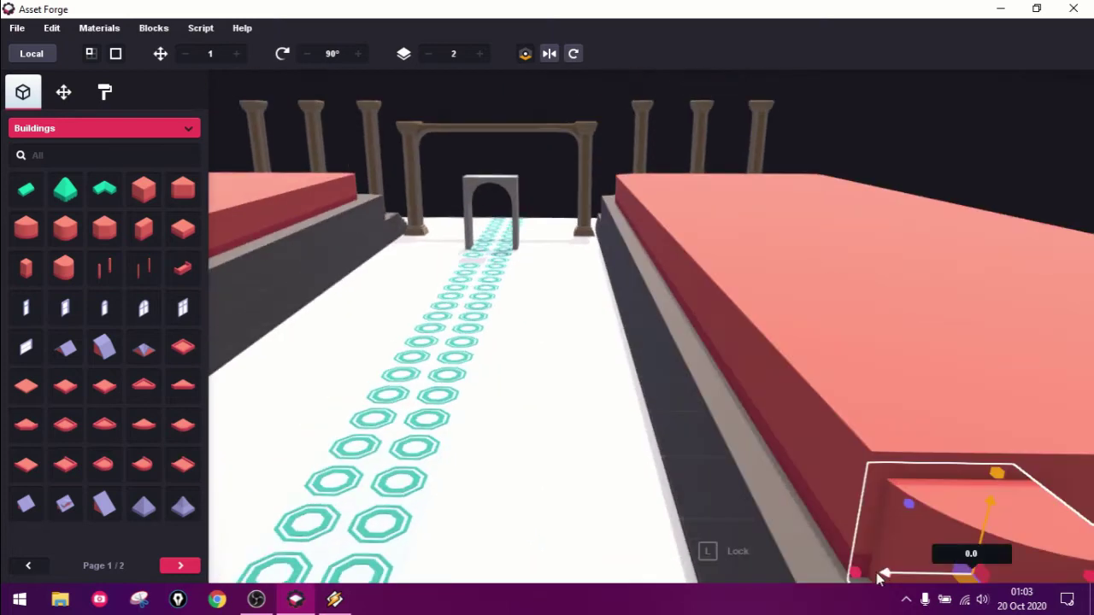
Set the corner piece's Position X to 0.98, using a 0.1 move step.
click(98, 225)
key(BackSpace)
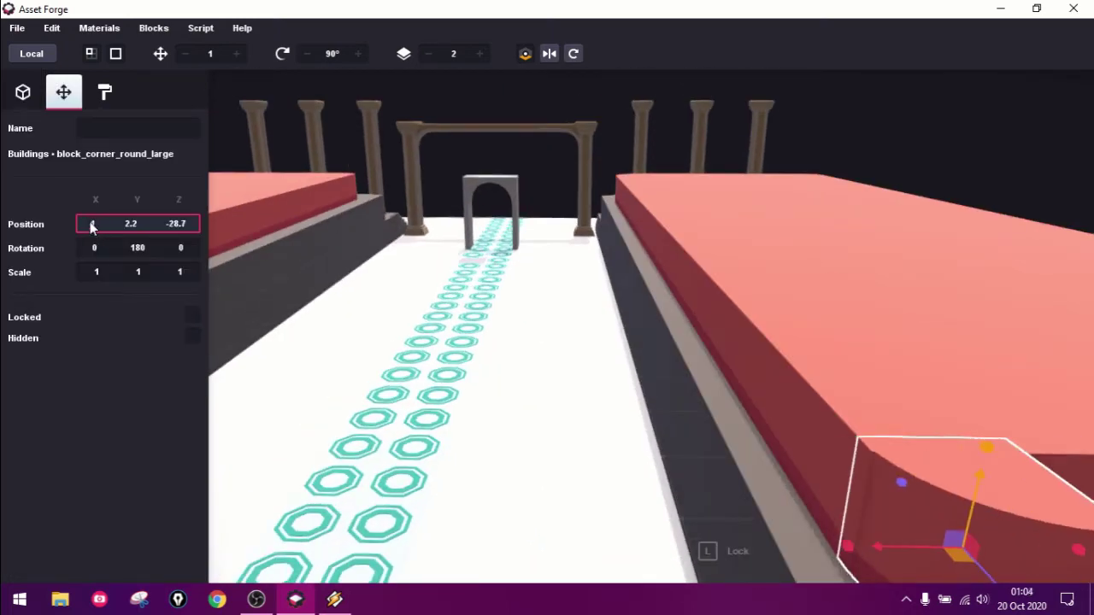
text(.98)
key(Return)
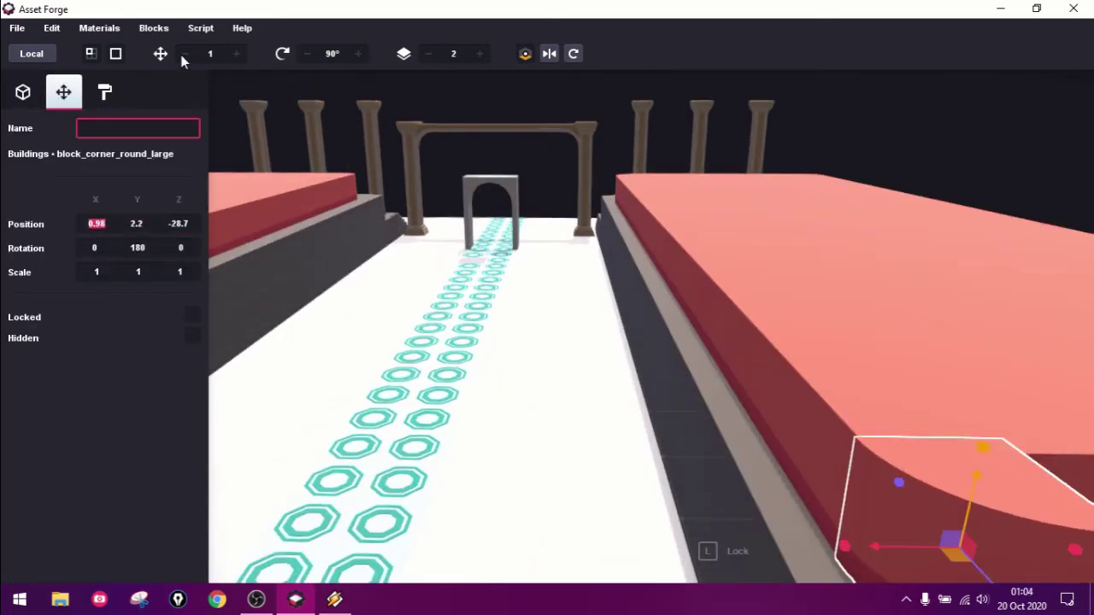
click(184, 53)
mouse_move(794, 439)
right_down()
mouse_move(508, 433)
mouse_move(519, 494)
mouse_move(683, 498)
right_up()
key(ctrl+z)
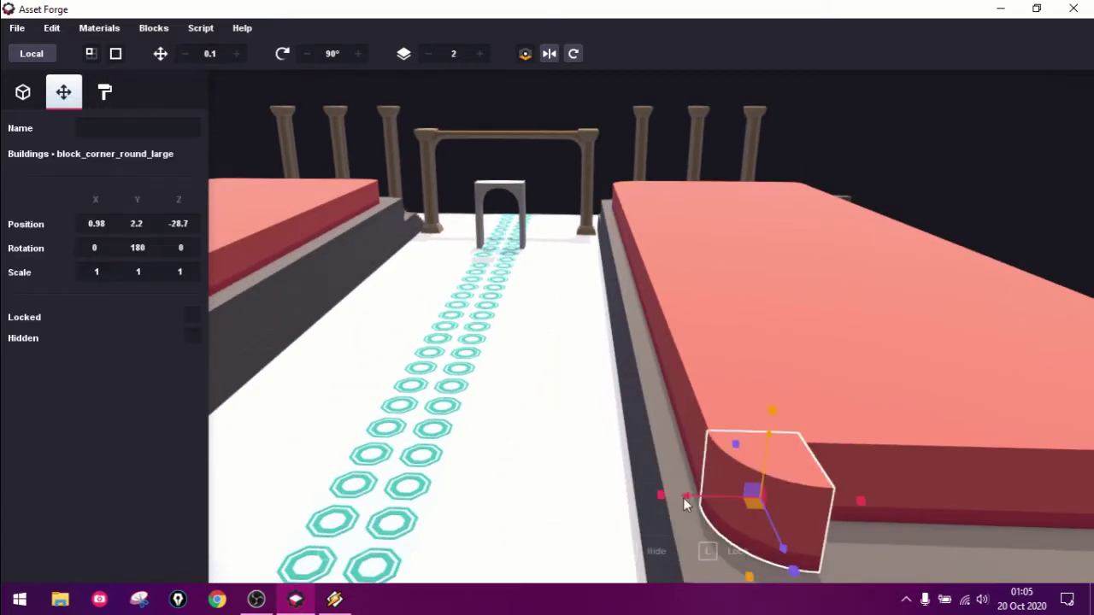
Move a cloned rounded corner onto the other slab's front corner.
key(Escape)
scroll(581, 446, down, 5)
right_drag(554, 429, 455, 245)
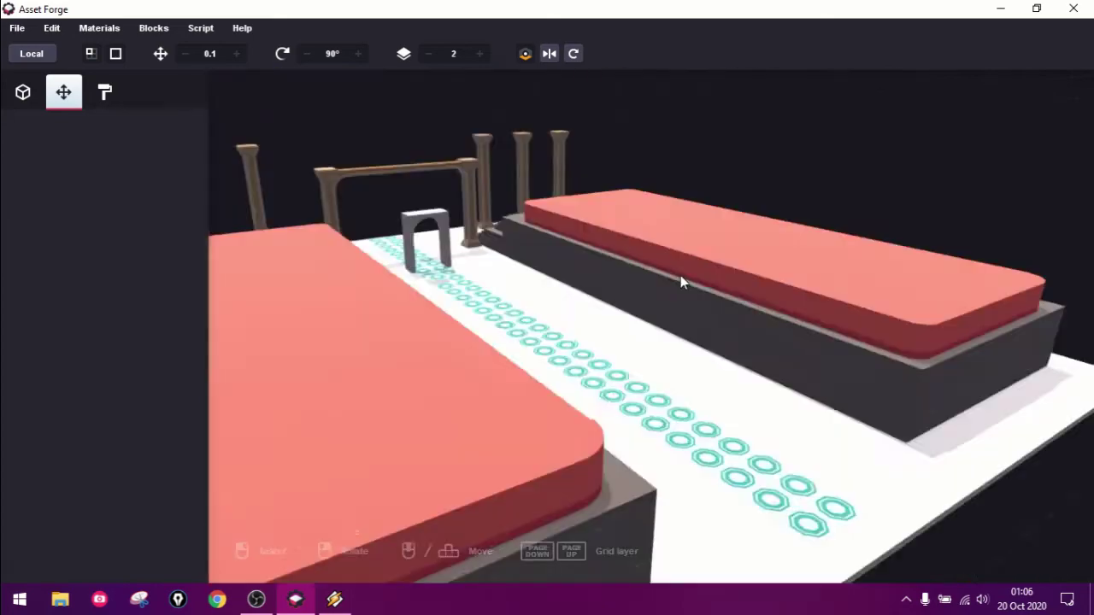
right_drag(671, 288, 463, 433)
click(595, 402)
click(374, 488)
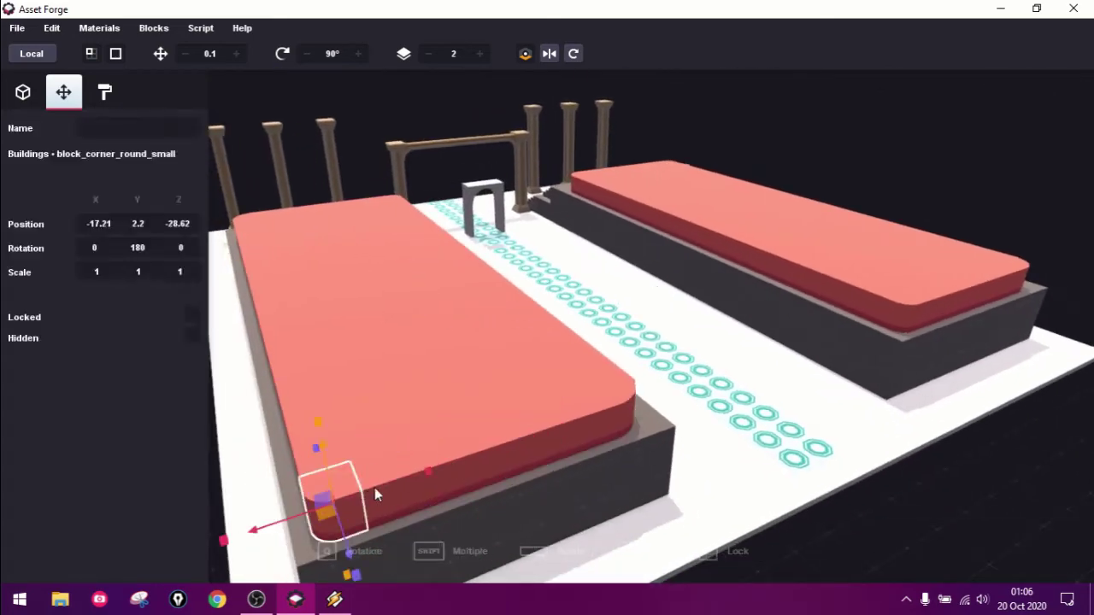
click(600, 402)
mouse_move(922, 516)
right_down()
mouse_move(679, 370)
mouse_move(553, 388)
right_up()
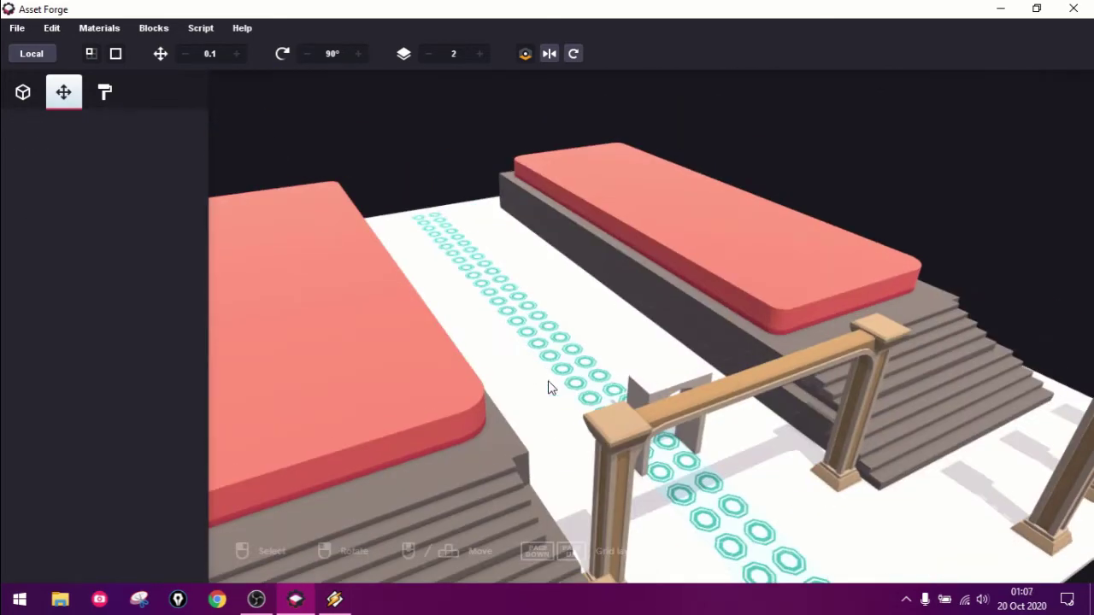
Slide the red slab toward the right platform and enlarge it to 20 × 1 × 12.
click(333, 366)
drag(333, 366, 554, 229)
click(179, 271)
text(16)
key(Return)
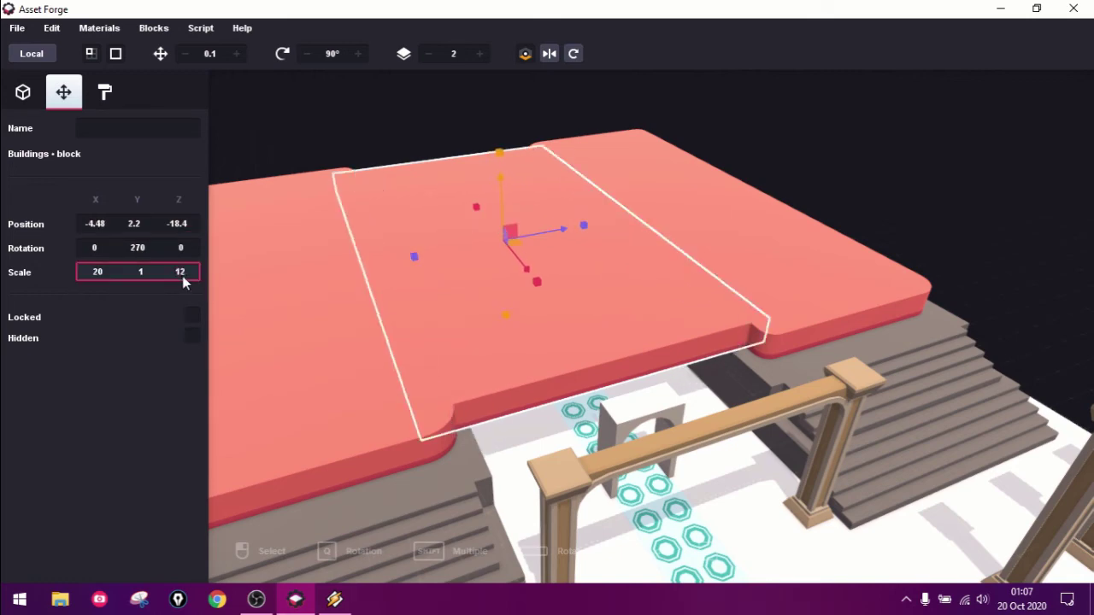
Shorten the doorway to Scale Y 0.7 so it fits under the roof.
right_drag(513, 342, 669, 312)
drag(726, 321, 669, 312)
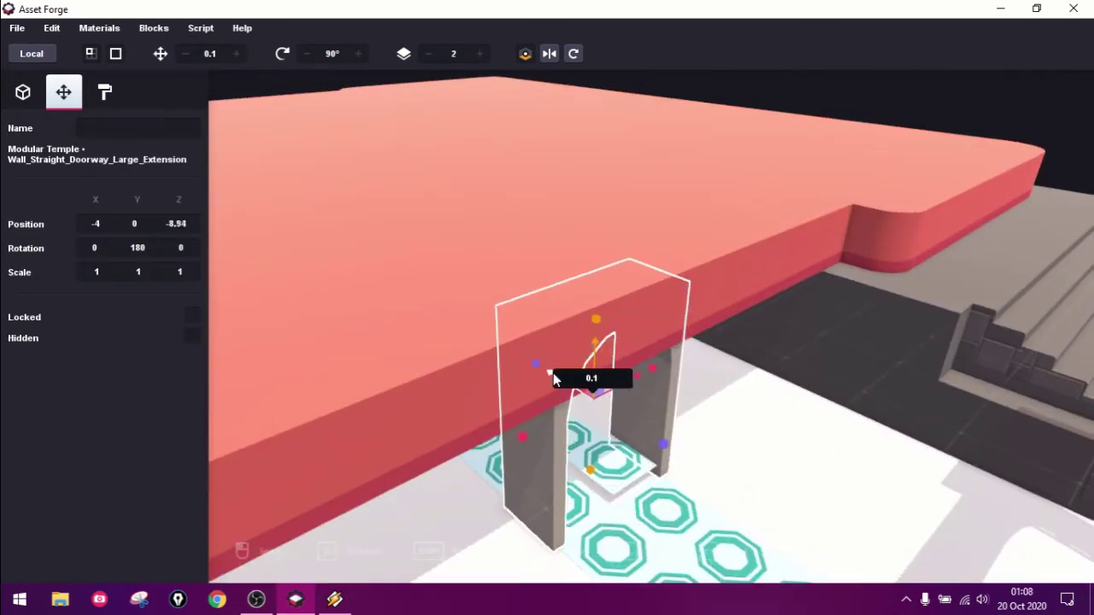
drag(137, 273, 128, 275)
key(Escape)
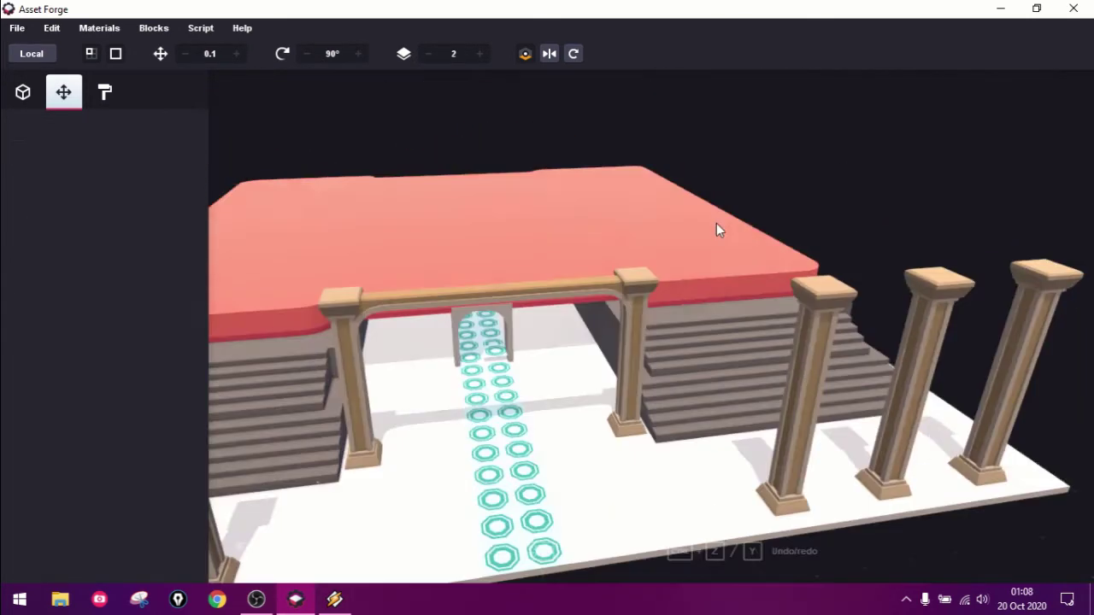
Raise copies of the roof slab into stacked roof layers.
mouse_move(716, 223)
right_down()
mouse_move(584, 326)
mouse_move(426, 152)
right_up()
click(584, 326)
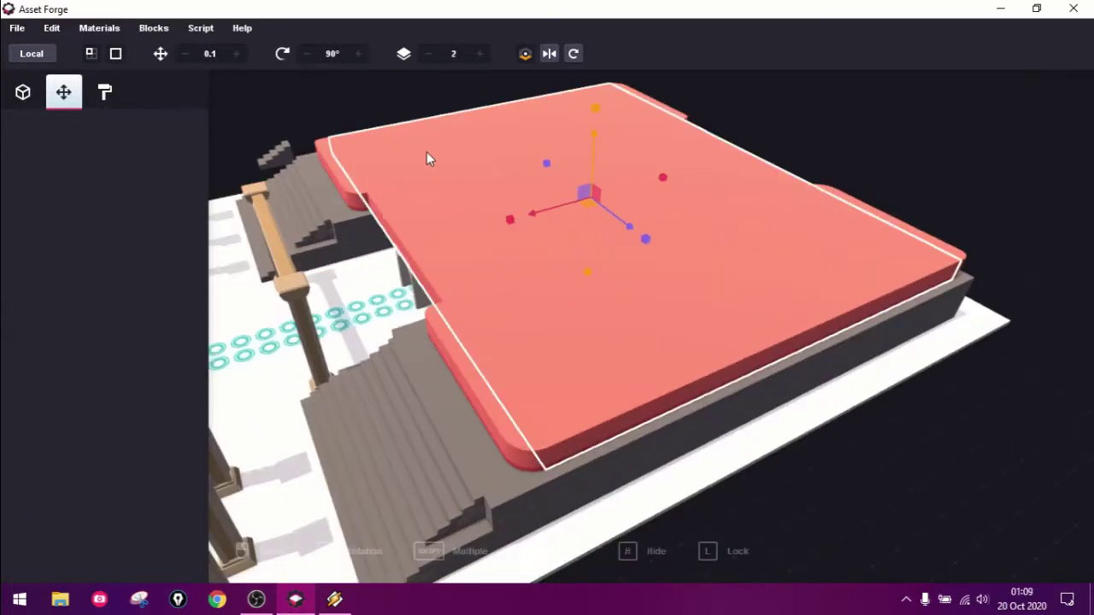
drag(594, 109, 597, 72)
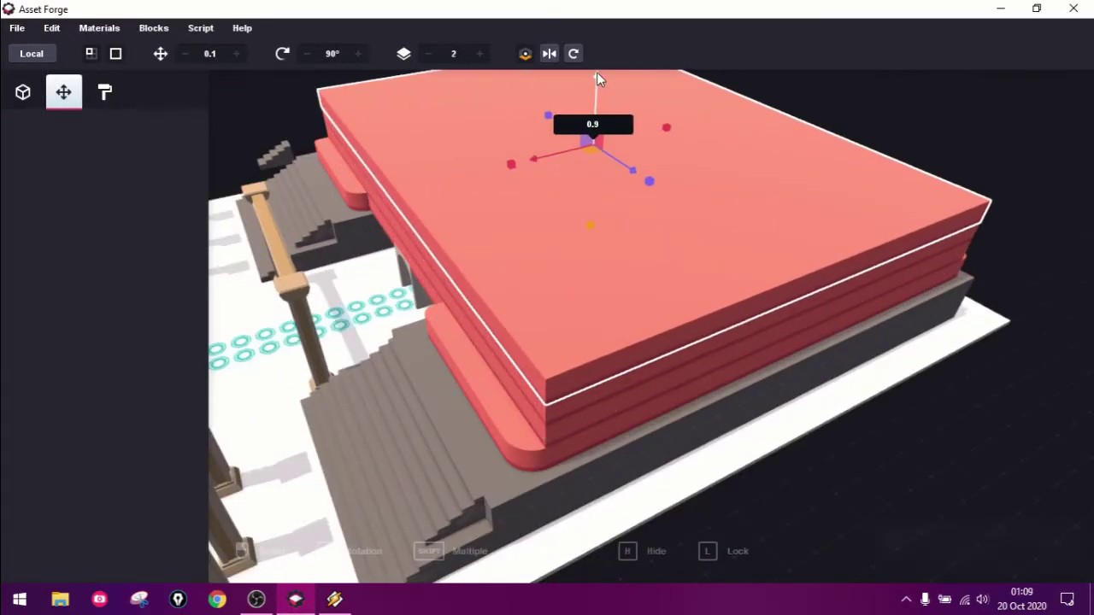
mouse_move(597, 72)
right_down()
mouse_move(694, 182)
mouse_move(303, 240)
mouse_move(624, 147)
right_up()
Change the slabs' red palette colour to pale sandstone tan (#D5B28B).
key(3)
click(130, 149)
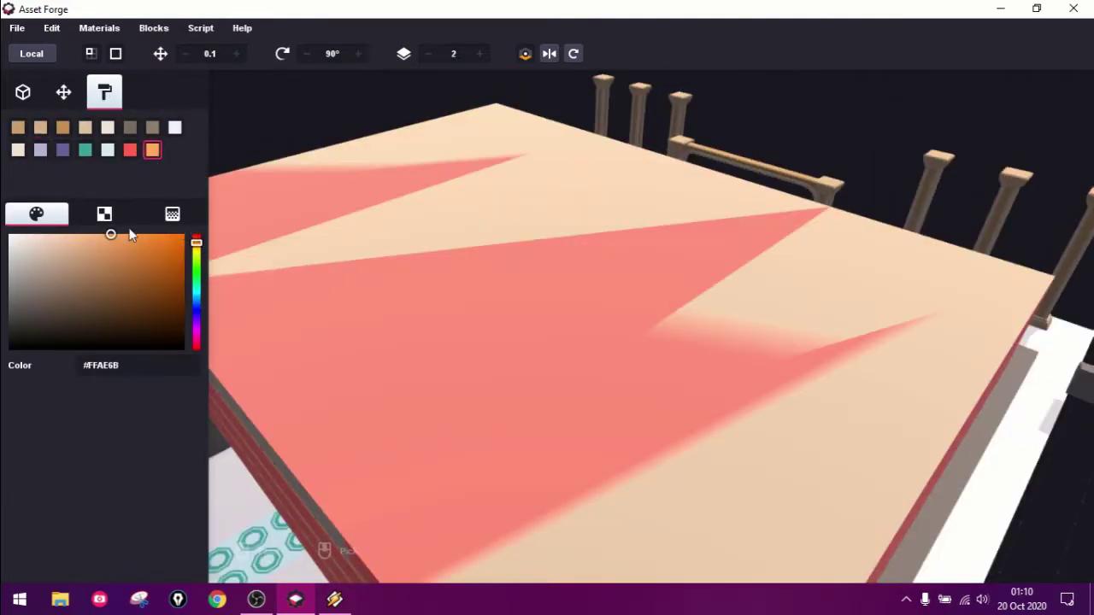
drag(130, 245, 126, 270)
click(40, 127)
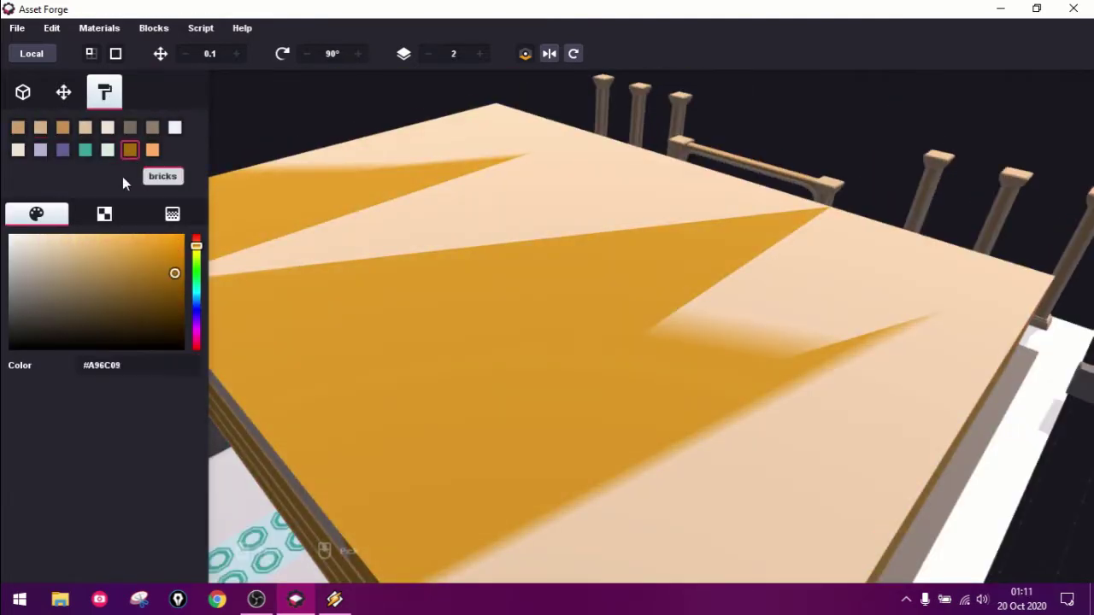
click(120, 365)
text(#FFAE6B)
right_drag(929, 288, 672, 288)
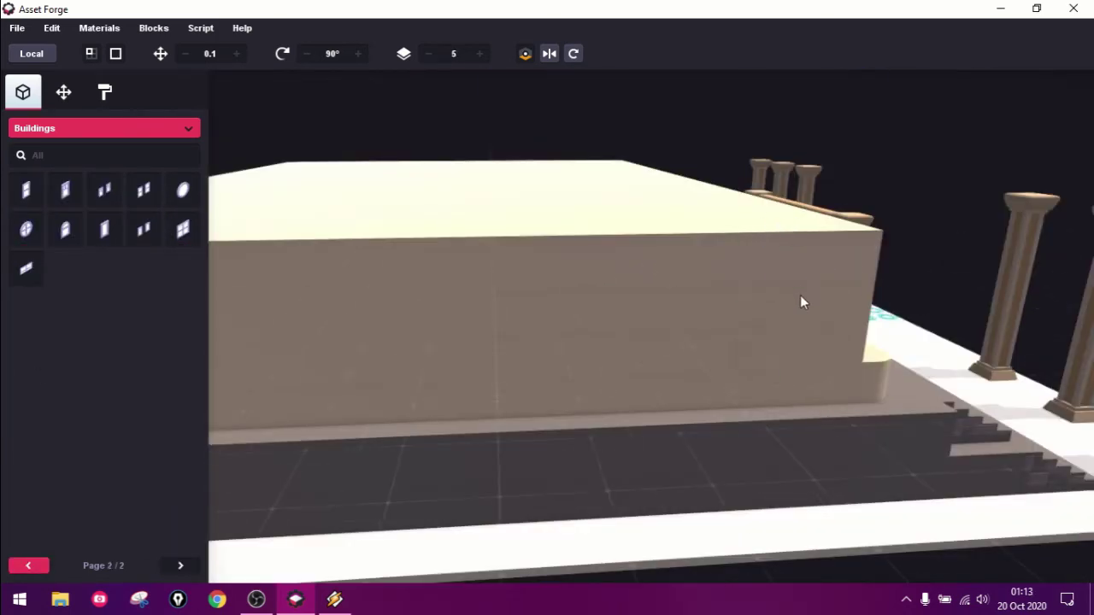
Place a window on the front wall and duplicate it along the wall.
click(796, 295)
key(ctrl+d)
drag(774, 296, 624, 274)
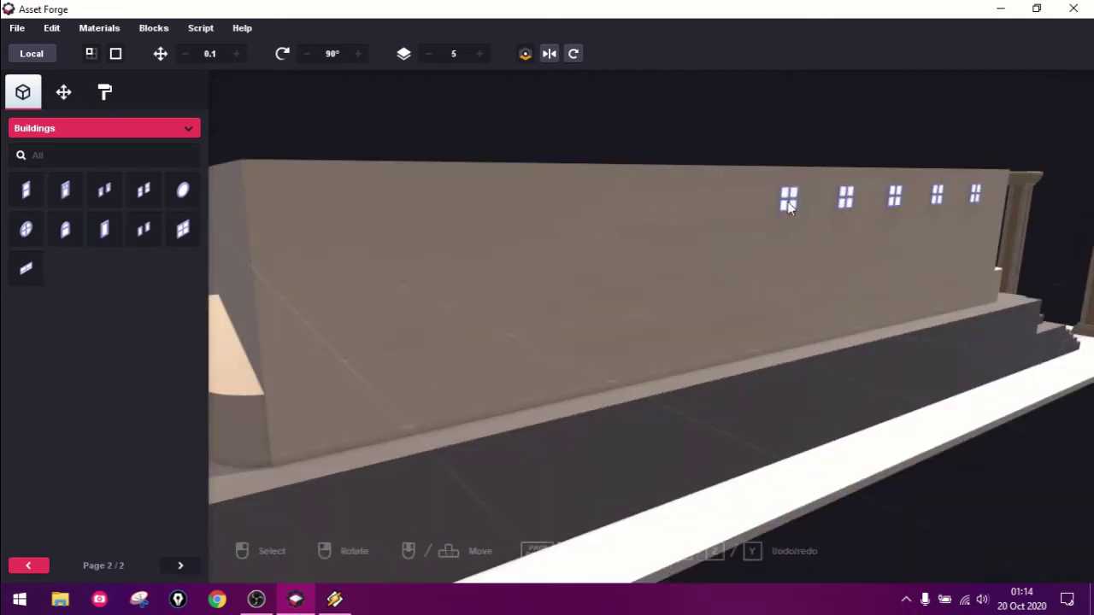
key(ctrl+d)
drag(664, 209, 558, 219)
key(ctrl+s)
key(Escape)
key(ctrl+d)
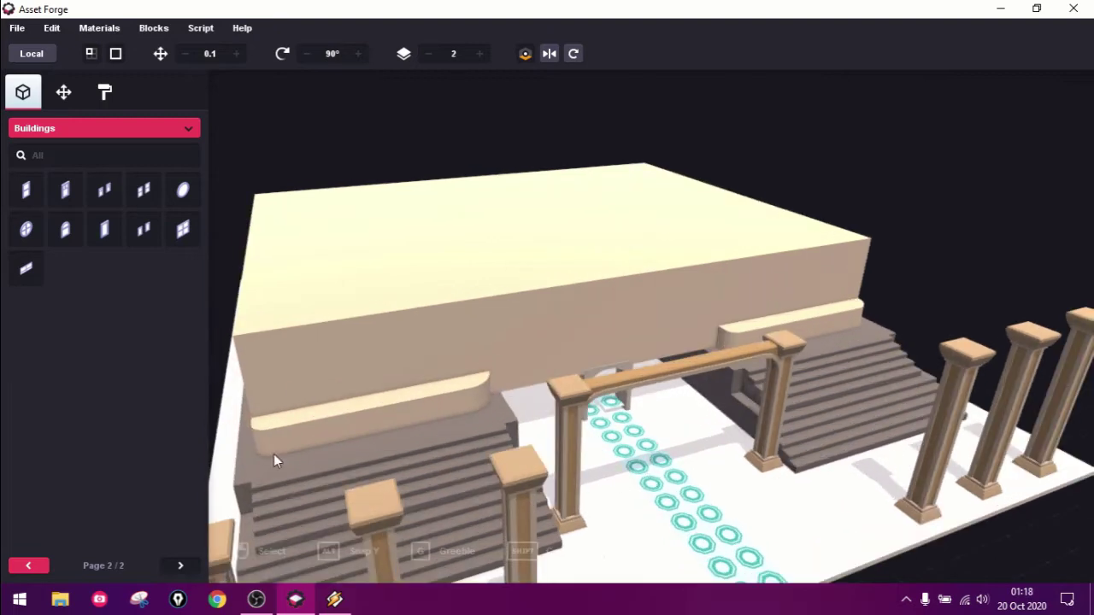
Slide the window above the left ledge rightward along the wall.
click(274, 420)
scroll(282, 445, up, 3)
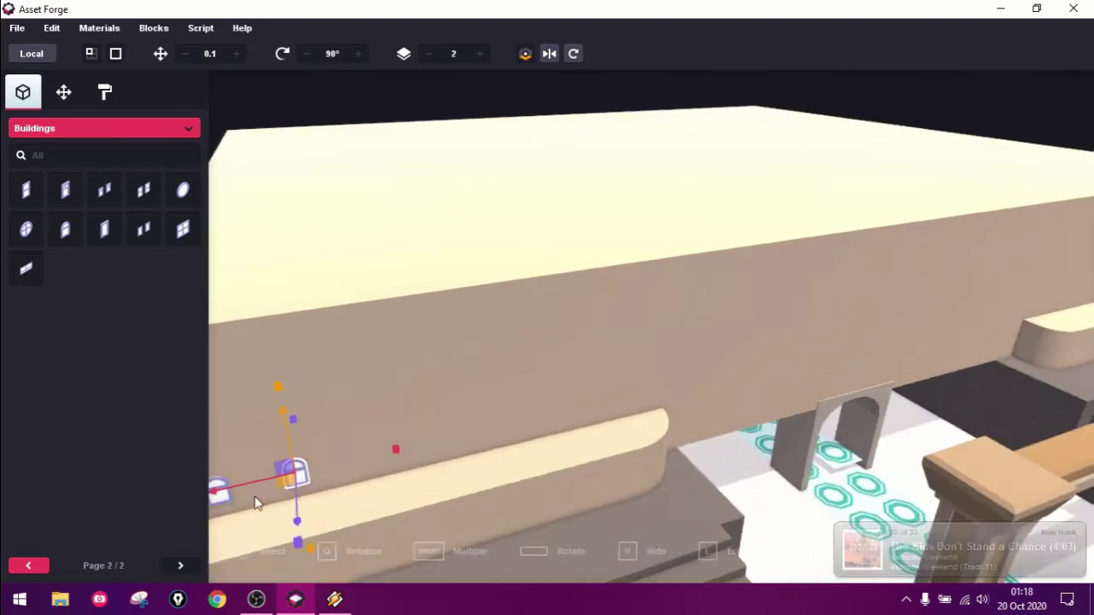
drag(299, 484, 364, 462)
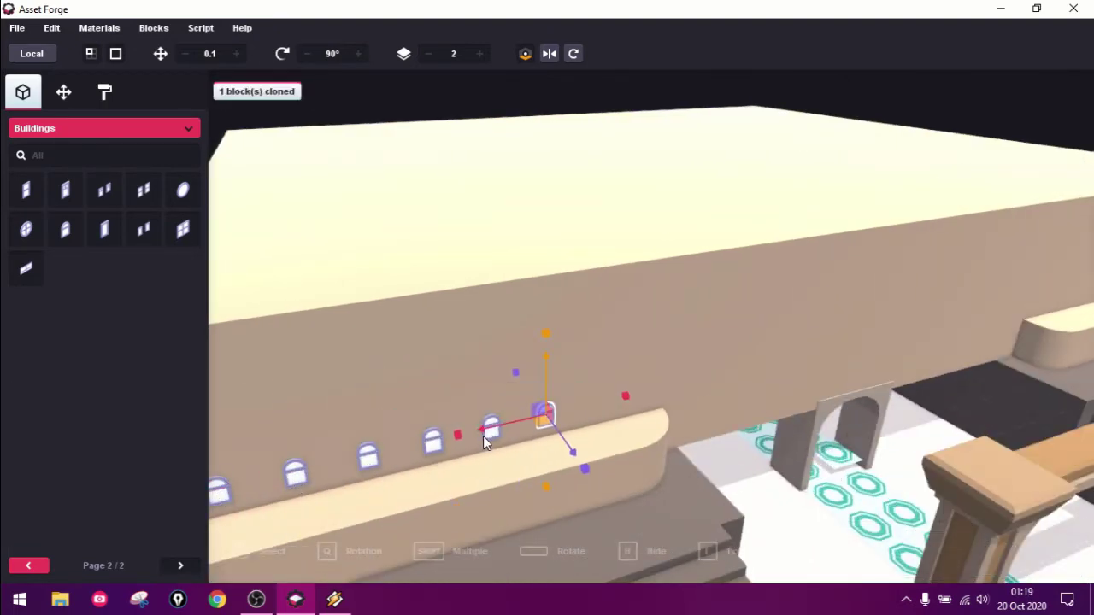
scroll(483, 440, down, 3)
right_drag(567, 440, 839, 418)
Switch the block library to the Modular Temple category.
scroll(840, 417, up, 3)
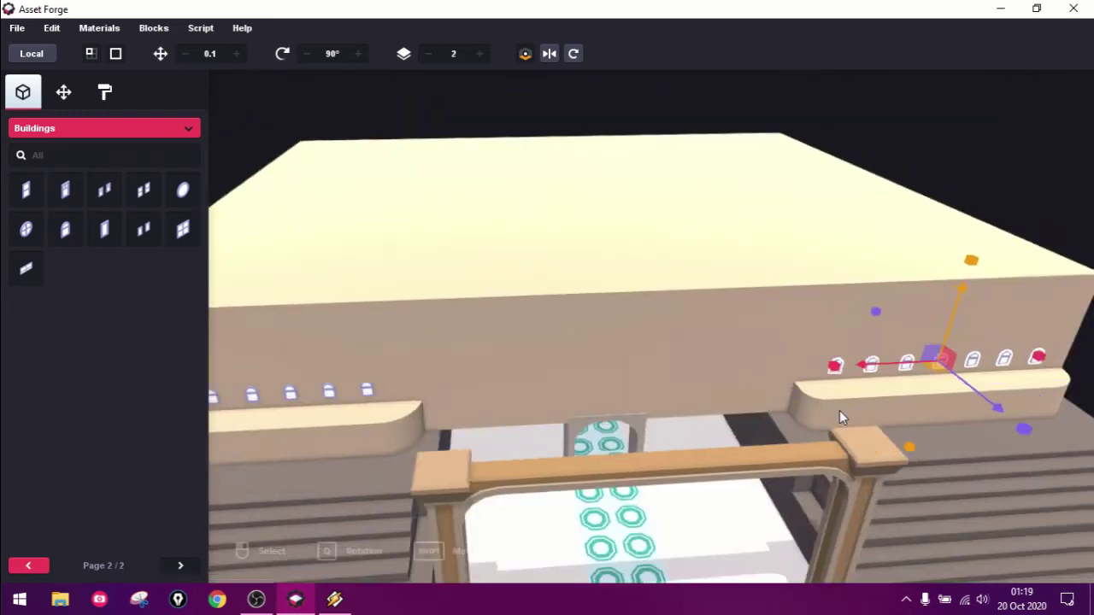
click(28, 566)
click(103, 128)
scroll(120, 249, down, 2)
Place Wall_Straight_Door_Large from page 5 above the central doorway.
click(90, 295)
click(181, 565)
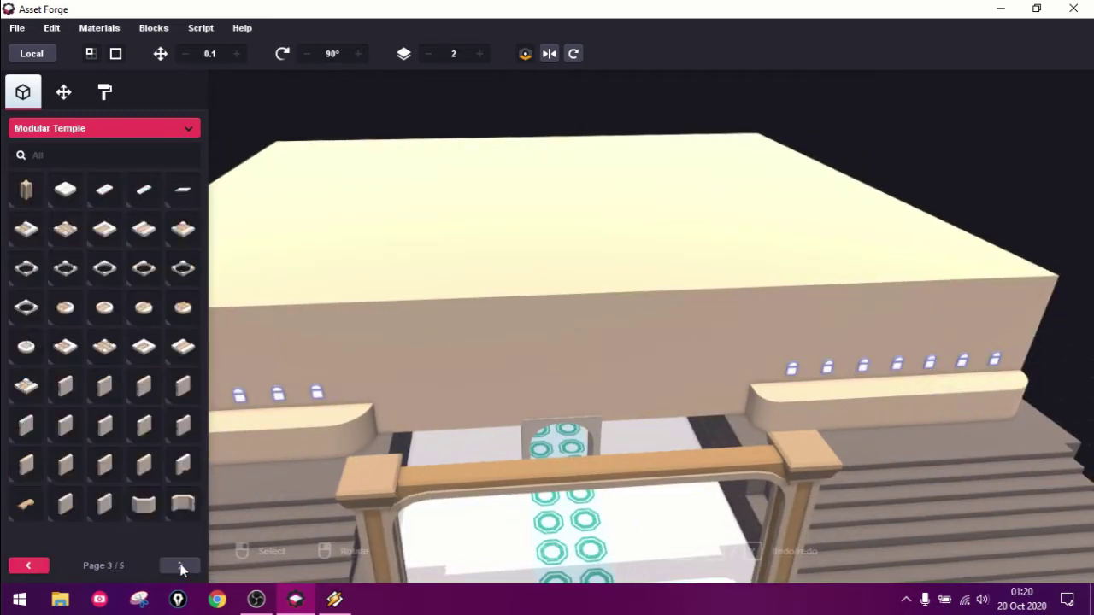
click(180, 566)
click(181, 566)
click(105, 347)
click(534, 382)
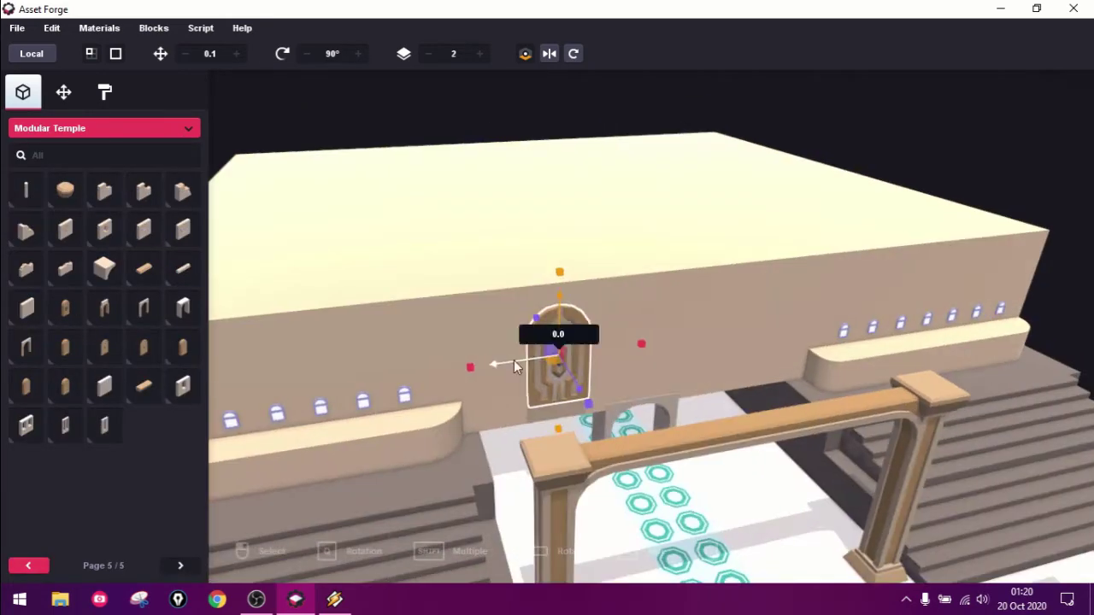
Widen the door panel to Scale X 1.4 and duplicate the pillar piece.
right_drag(671, 381, 539, 197)
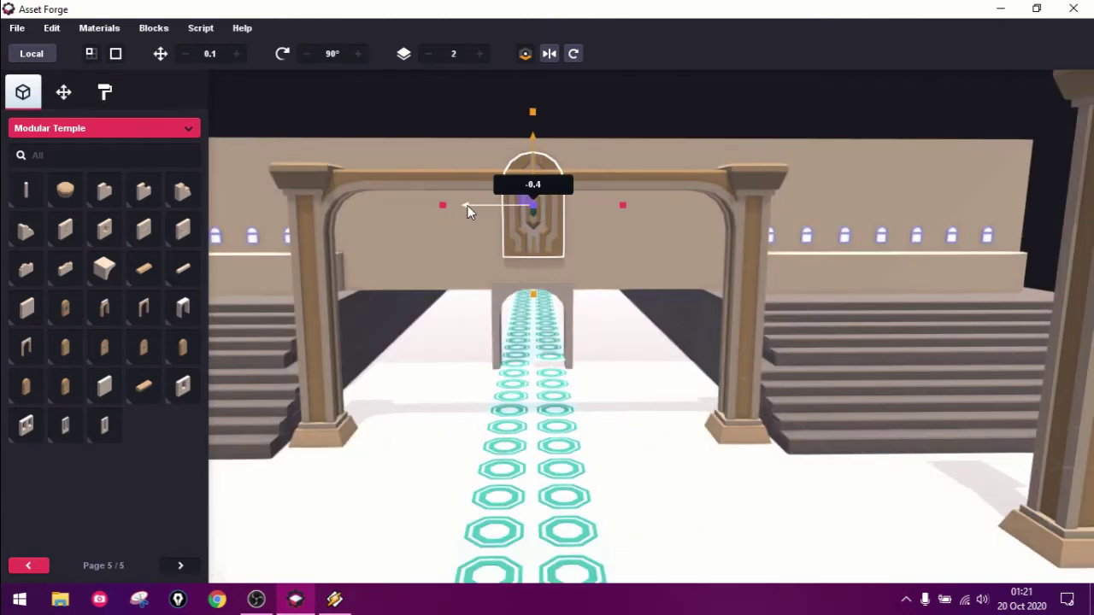
scroll(538, 197, down, 3)
click(59, 103)
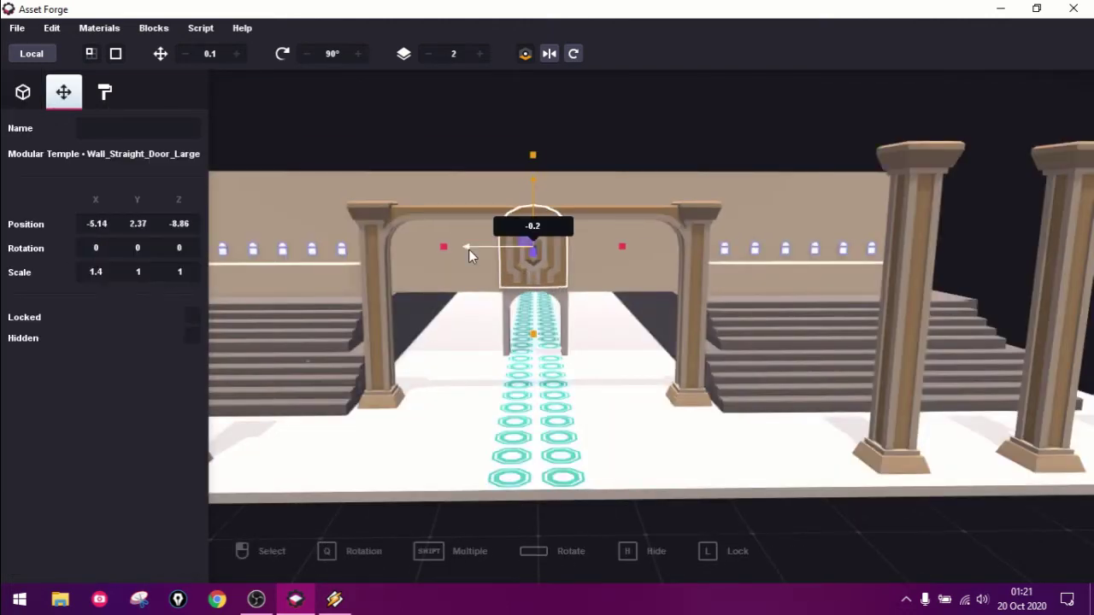
scroll(469, 255, down, 5)
mouse_move(469, 254)
right_down()
mouse_move(596, 369)
mouse_move(589, 134)
mouse_move(596, 230)
right_up()
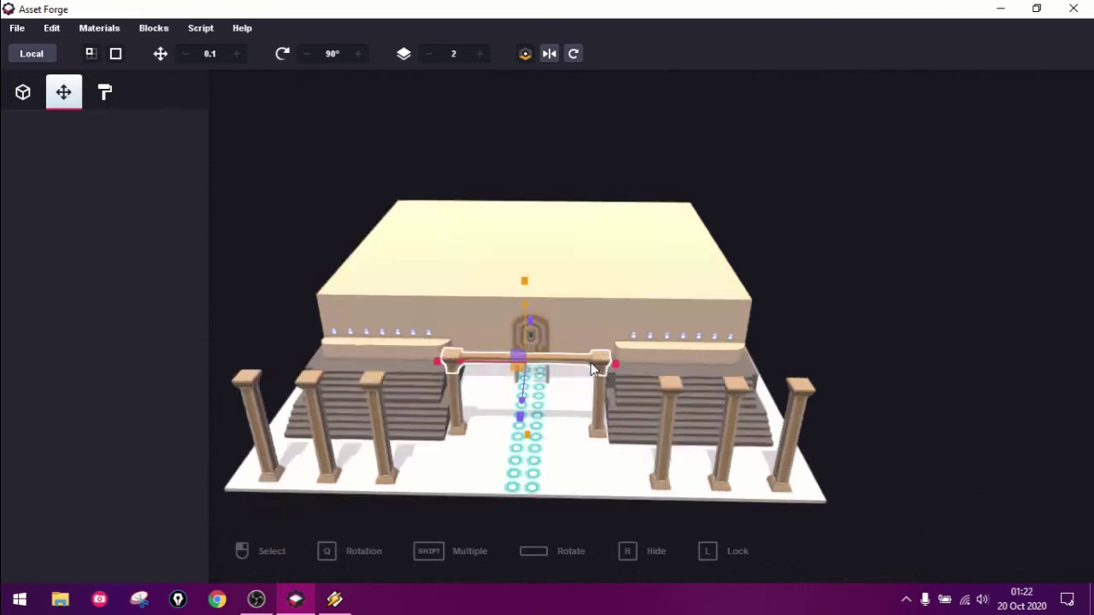
click(23, 92)
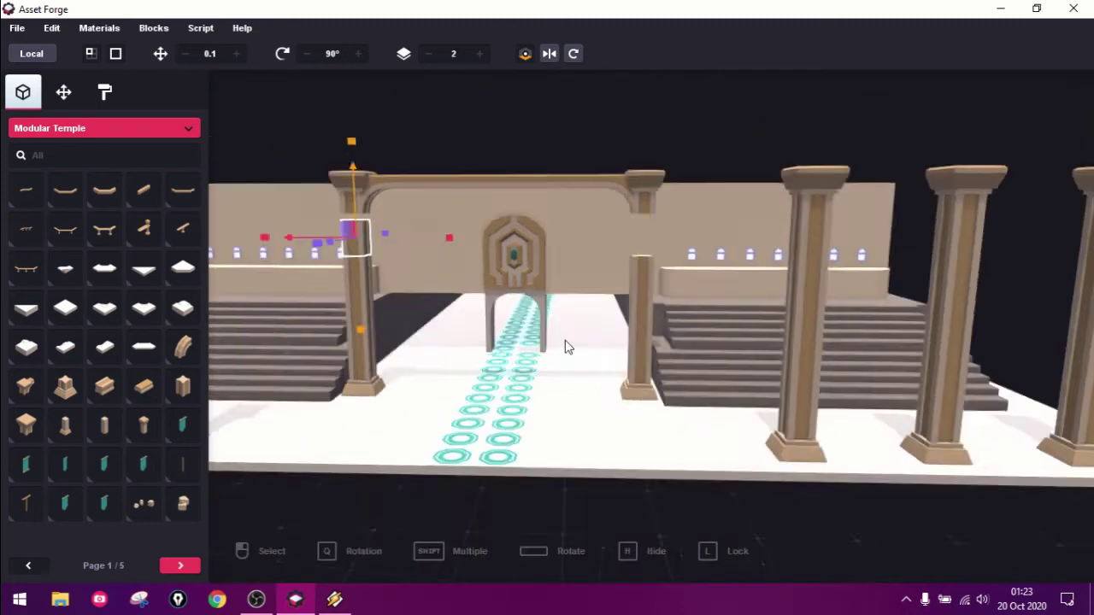
key(ctrl+d)
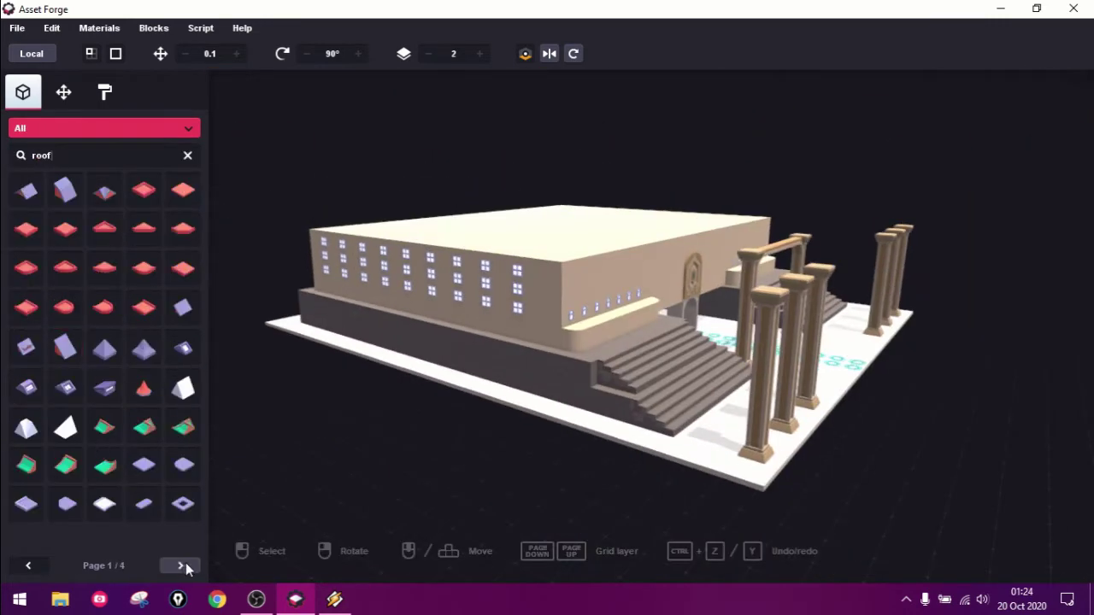
Place a roof_flatSingle piece on the building's corner.
click(181, 566)
click(180, 566)
click(65, 270)
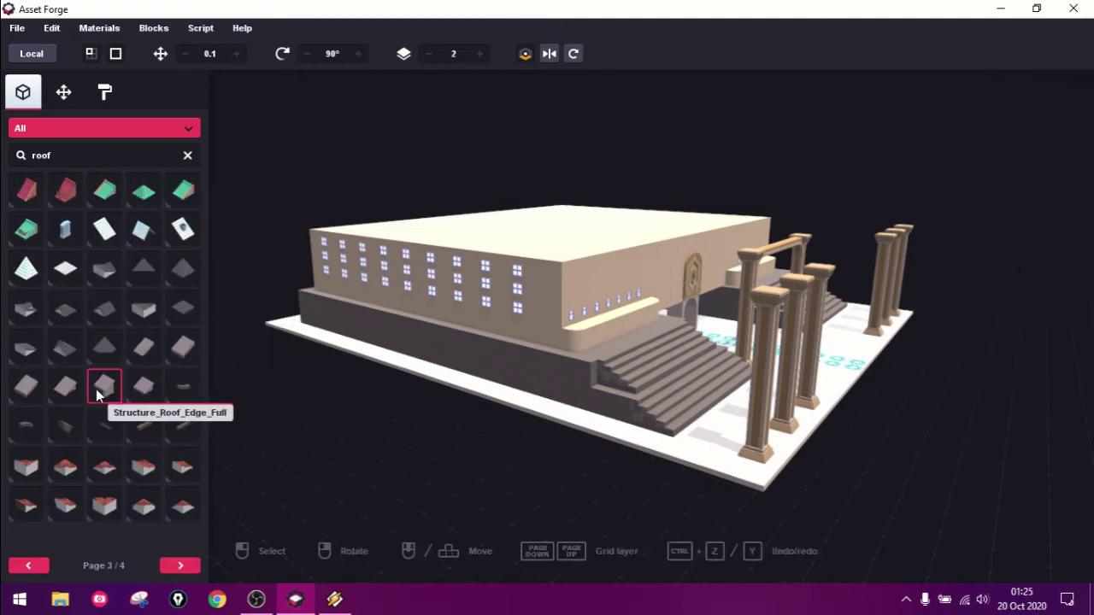
click(30, 566)
click(30, 566)
click(25, 505)
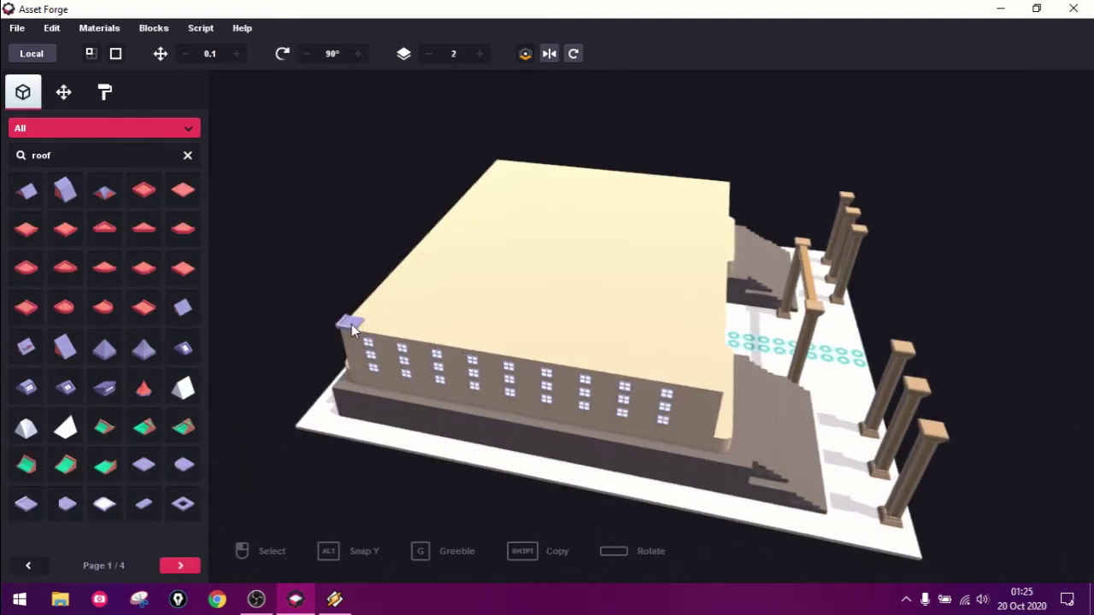
click(351, 324)
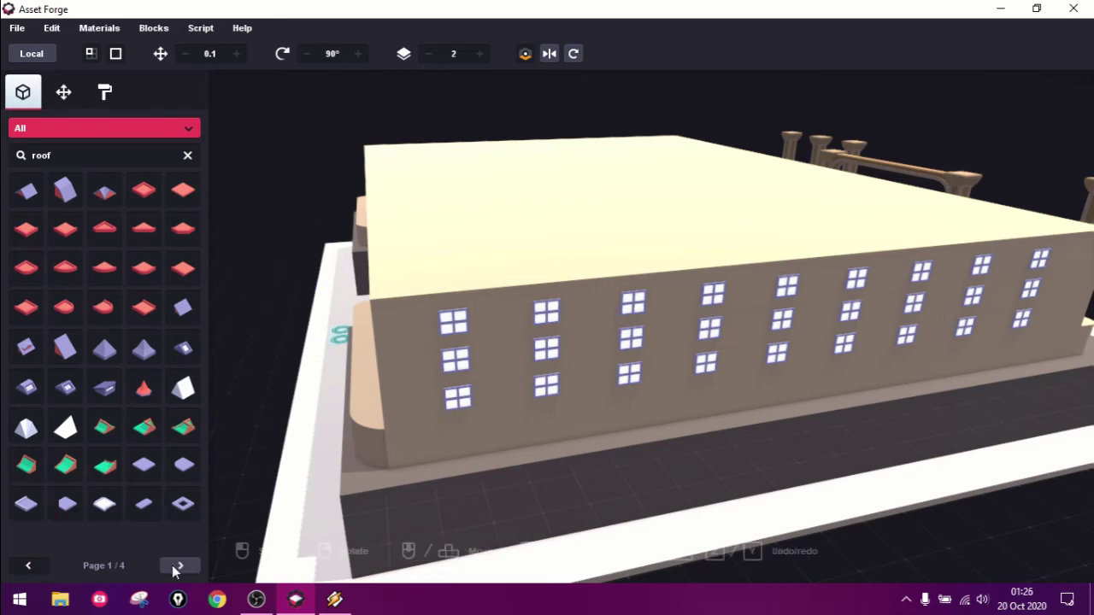
mouse_move(449, 130)
right_down()
mouse_move(377, 199)
mouse_move(442, 261)
right_up()
Scale the flat roof to 25 in X and 20 in Z across the building.
click(63, 91)
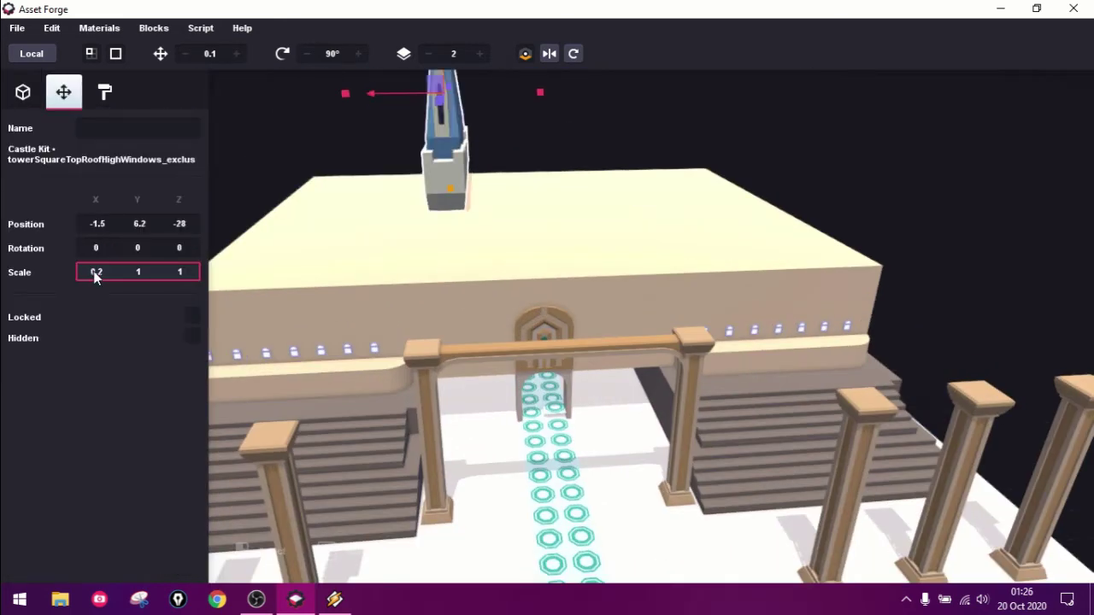
drag(94, 273, 145, 277)
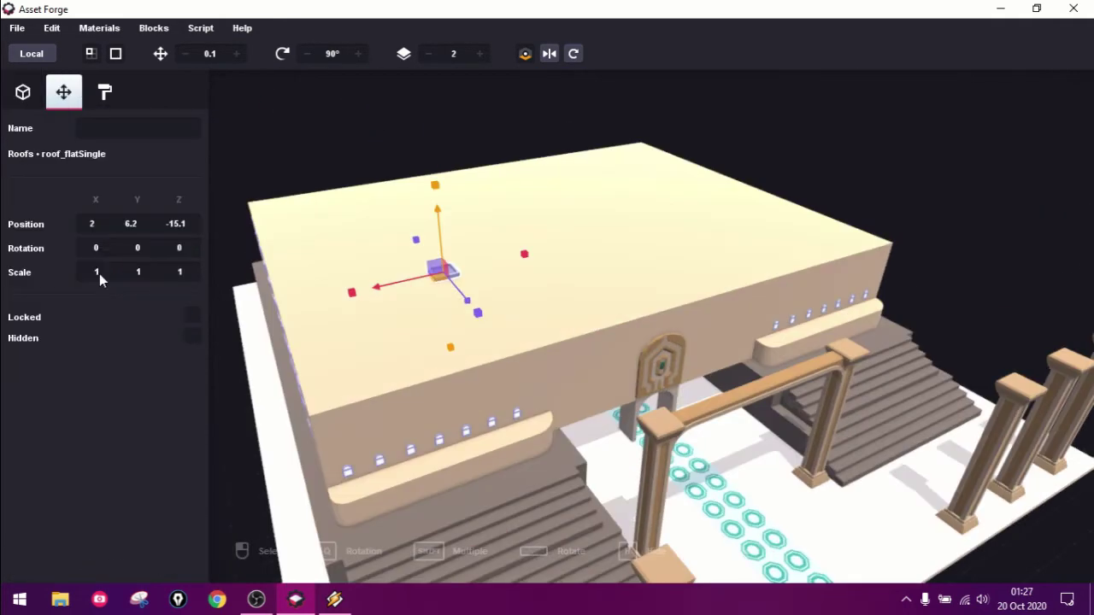
text(2020)
mouse_move(382, 292)
right_down()
mouse_move(647, 227)
mouse_move(770, 258)
right_up()
scroll(650, 230, down, 3)
drag(770, 253, 760, 254)
mouse_move(761, 254)
right_down()
mouse_move(596, 253)
mouse_move(692, 224)
right_up()
text(25)
key(Return)
Centre the scaled roof so it overhangs the building on every side.
mouse_move(432, 348)
right_down()
mouse_move(90, 276)
mouse_move(299, 225)
mouse_move(725, 397)
mouse_move(572, 334)
right_up()
mouse_move(582, 335)
mouse_down()
mouse_move(567, 210)
mouse_move(594, 224)
mouse_up()
mouse_move(594, 223)
right_down()
mouse_move(531, 352)
mouse_move(579, 350)
mouse_move(465, 268)
mouse_move(423, 314)
right_up()
Filter to the Modular Temple kit and place a dome on one roof corner.
key(3)
key(1)
click(154, 128)
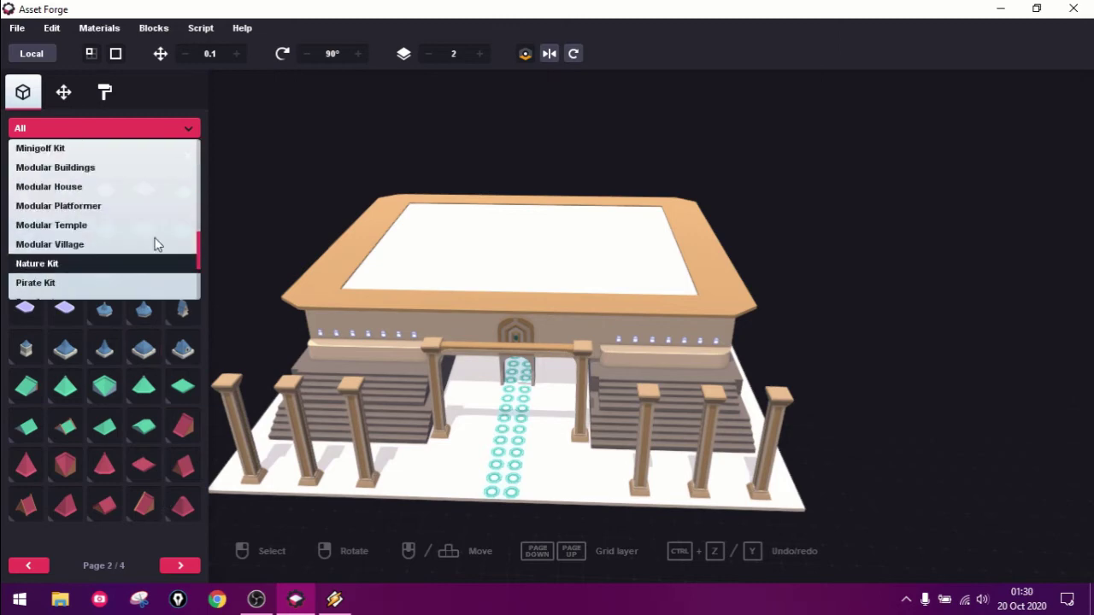
click(156, 222)
click(181, 566)
click(183, 310)
click(357, 287)
Add teal domes at the remaining roof corners.
scroll(581, 319, up, 5)
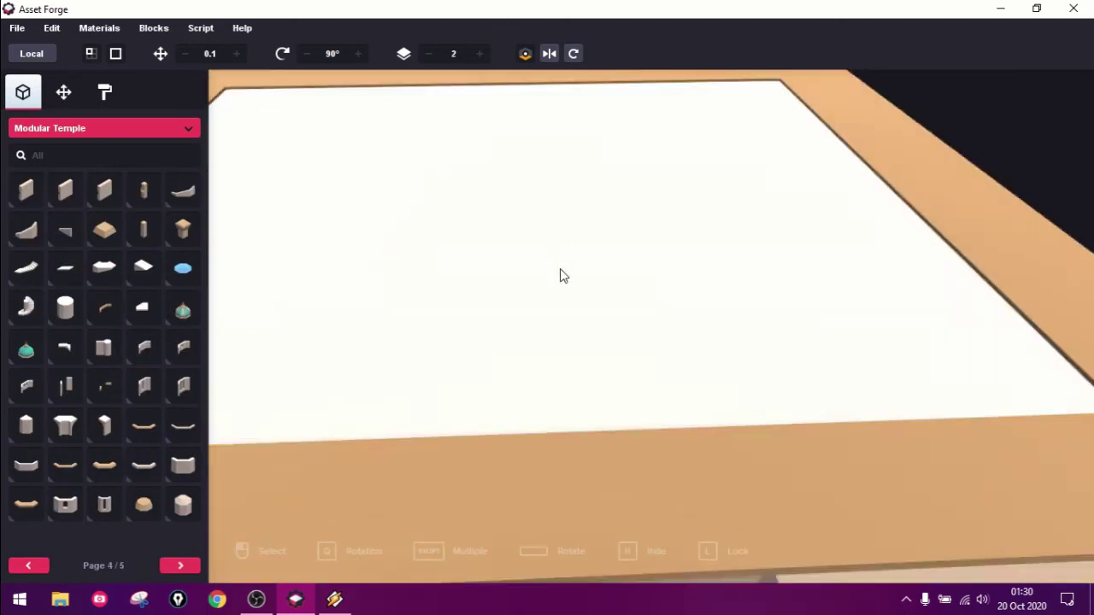
scroll(562, 276, down, 8)
right_drag(439, 305, 804, 332)
click(513, 359)
click(466, 150)
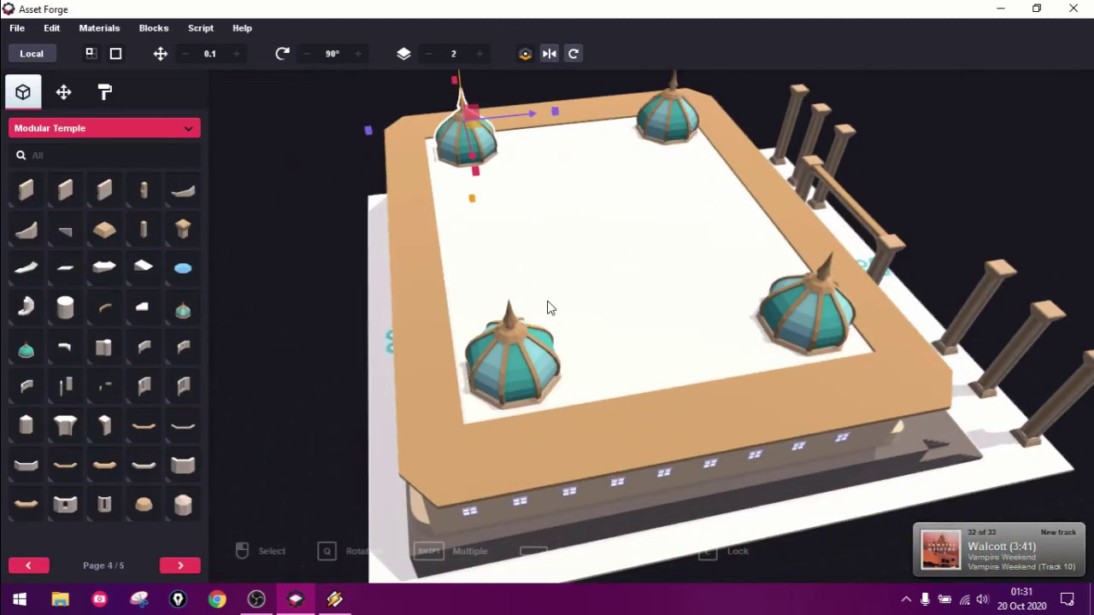
Place a large Tower_Parapet_Simple_Crowned dome in the roof centre and scale it up.
click(608, 237)
mouse_move(146, 272)
mouse_down()
mouse_move(137, 272)
mouse_move(182, 279)
mouse_up()
scroll(547, 342, down, 5)
right_drag(547, 342, 823, 288)
scroll(823, 288, up, 5)
Show blocks from all kits and start a new block search.
click(23, 92)
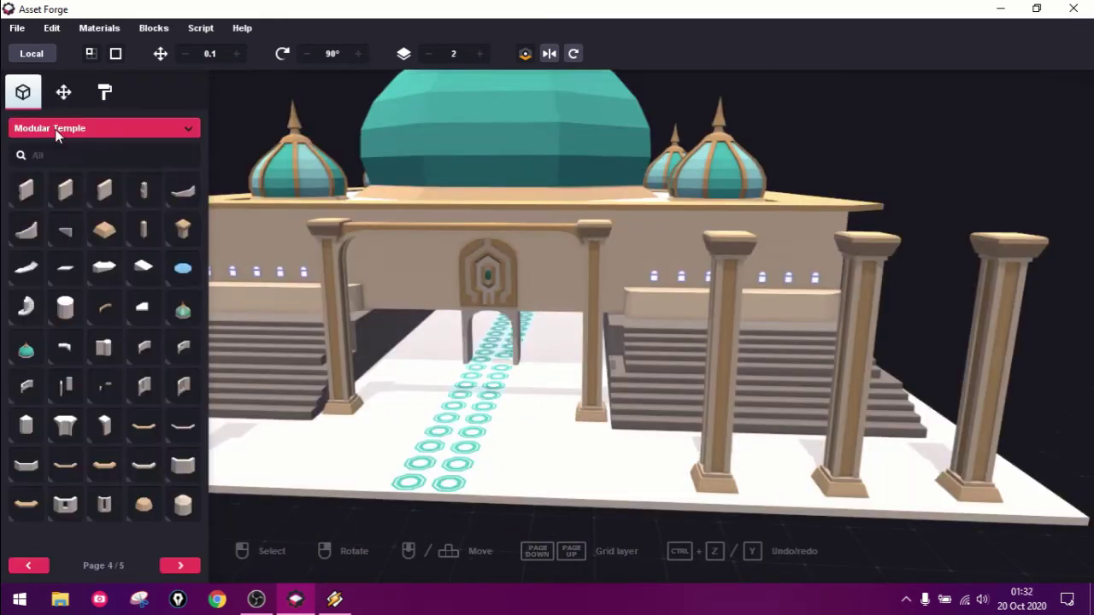
click(55, 129)
click(43, 159)
Search the block library for 'door' and pick a door block.
text(tree)
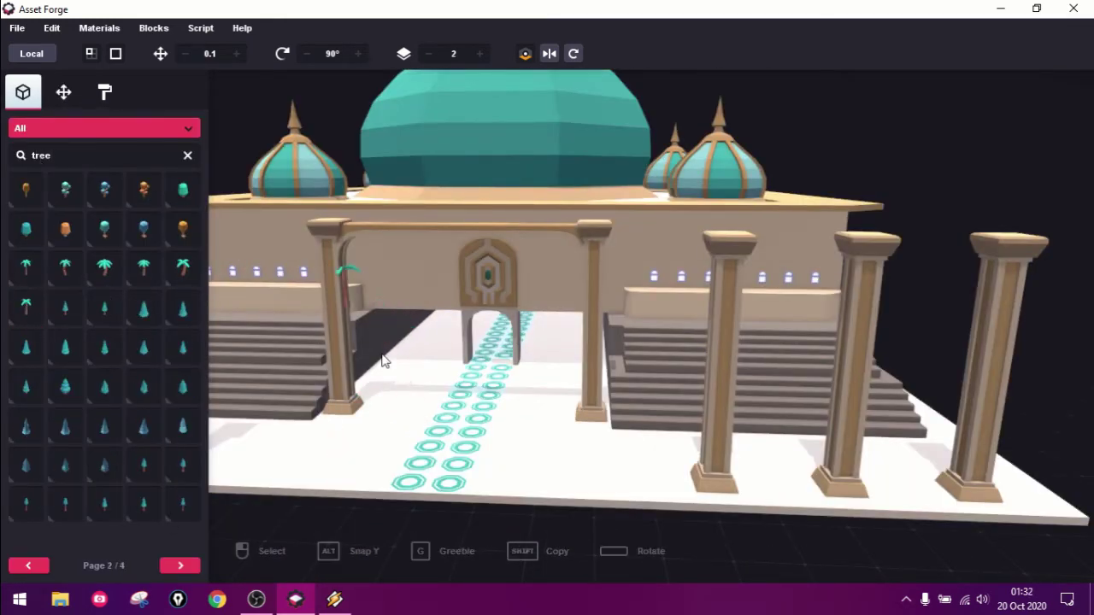
scroll(383, 360, down, 3)
scroll(527, 399, down, 3)
key(BackSpace)
key(BackSpace)
key(BackSpace)
text(door)
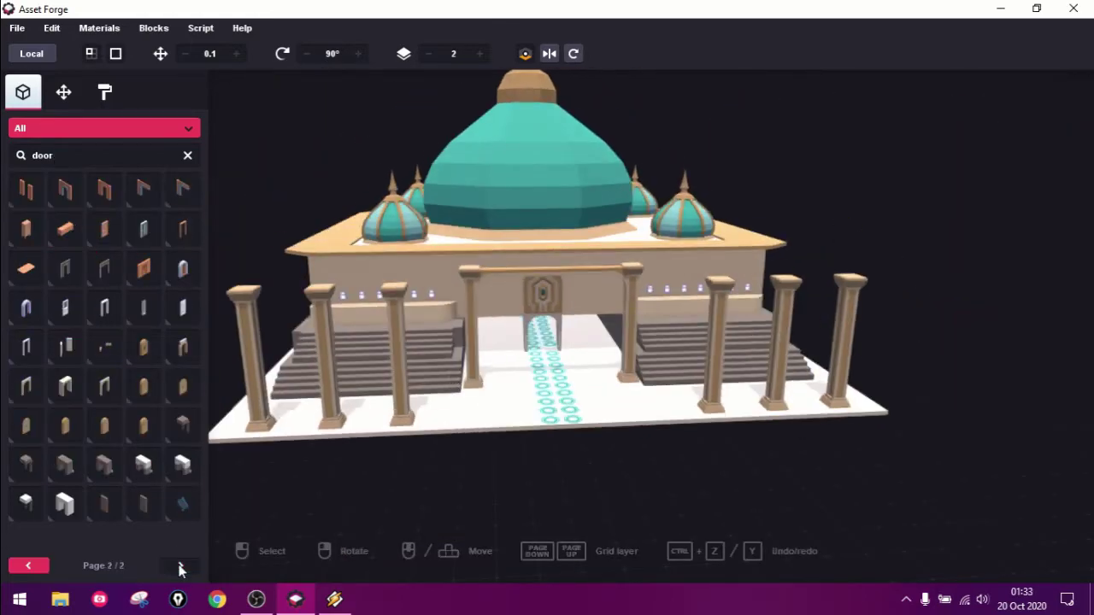
click(25, 229)
Place a door on the lower front wall beside the arch and duplicate it.
scroll(237, 351, up, 5)
scroll(355, 413, up, 3)
click(353, 407)
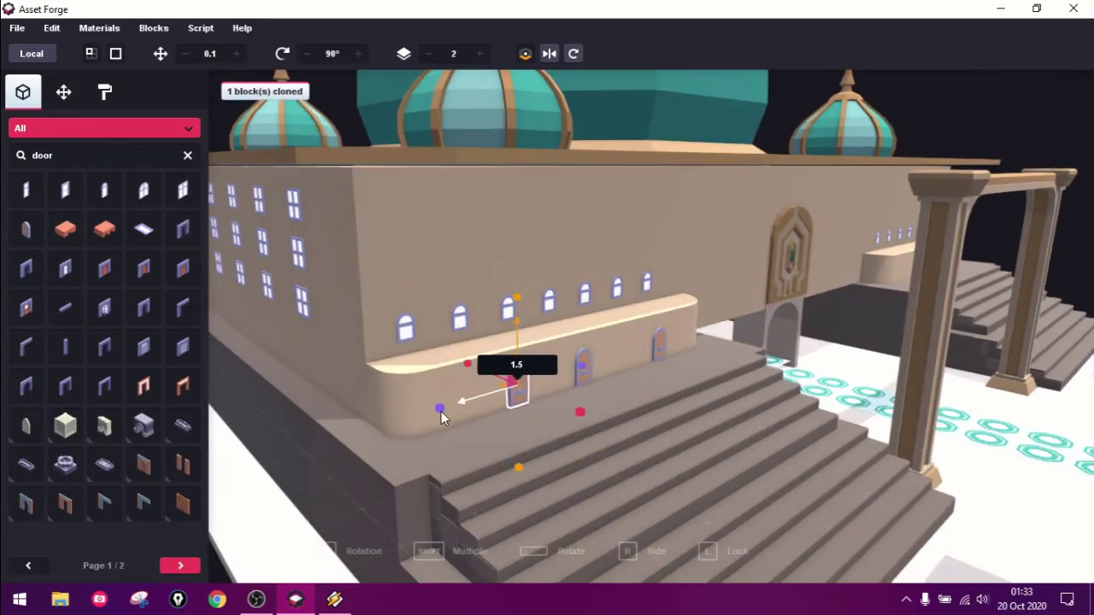
right_drag(327, 463, 1017, 351)
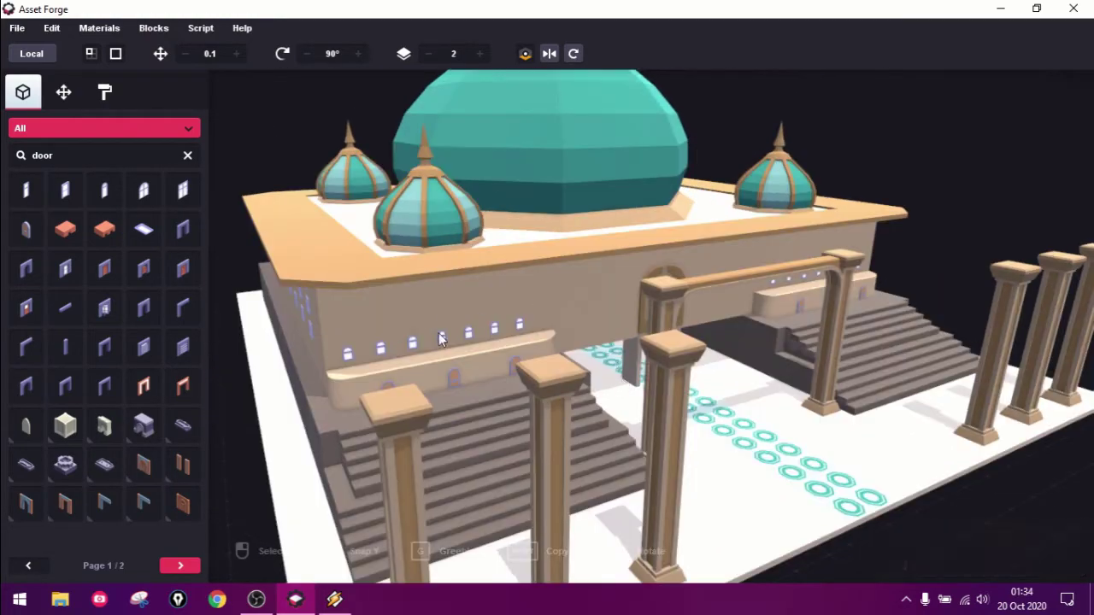
scroll(440, 340, up, 3)
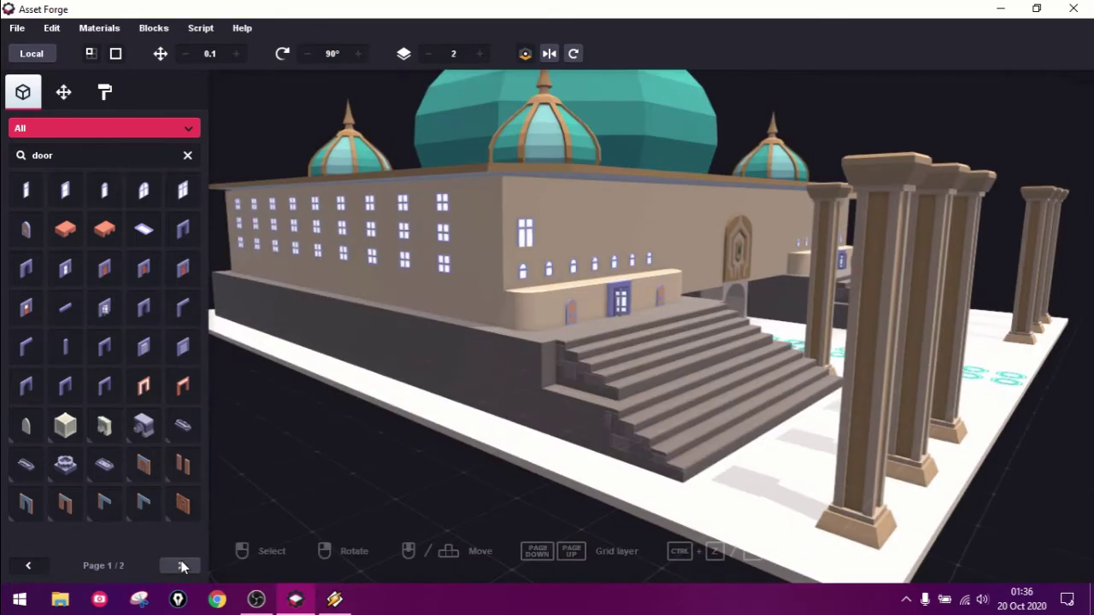
click(181, 566)
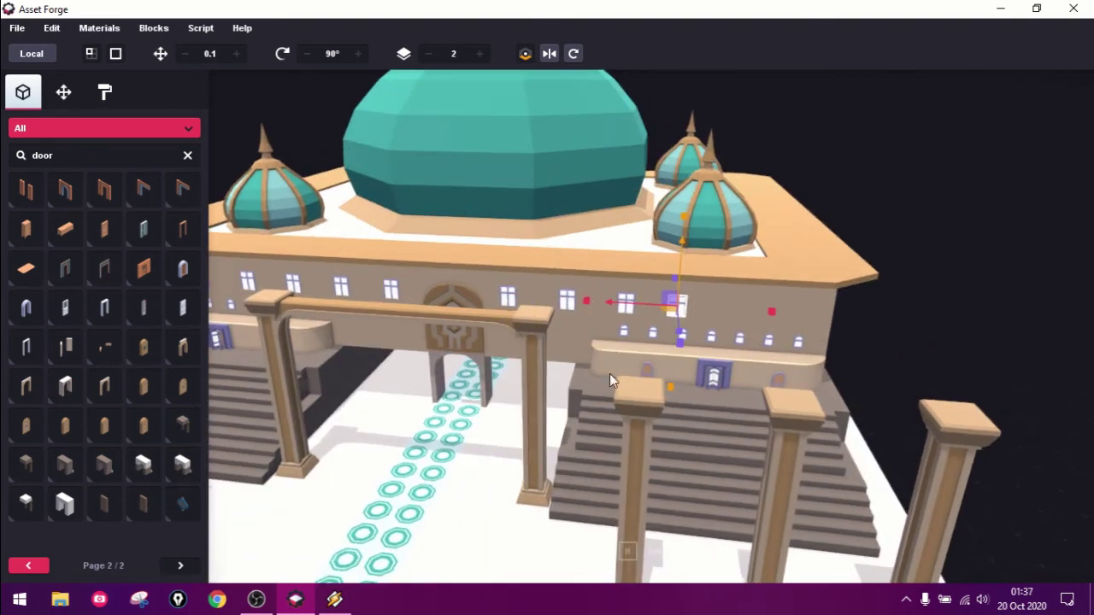
key(ctrl+d)
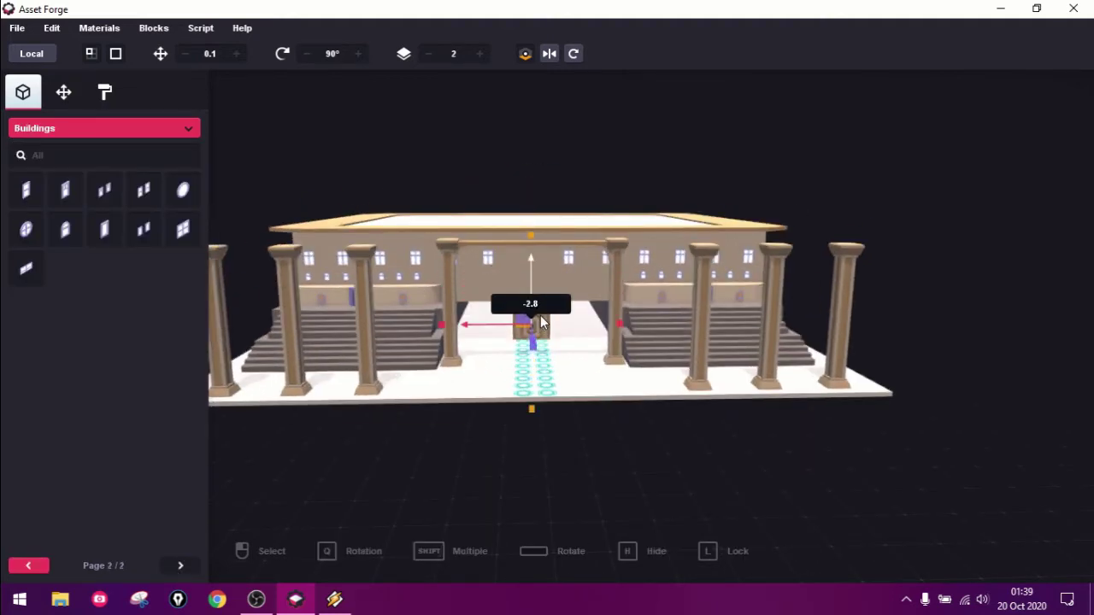
Set the duplicated door down beside the arch.
click(540, 323)
scroll(530, 334, up, 3)
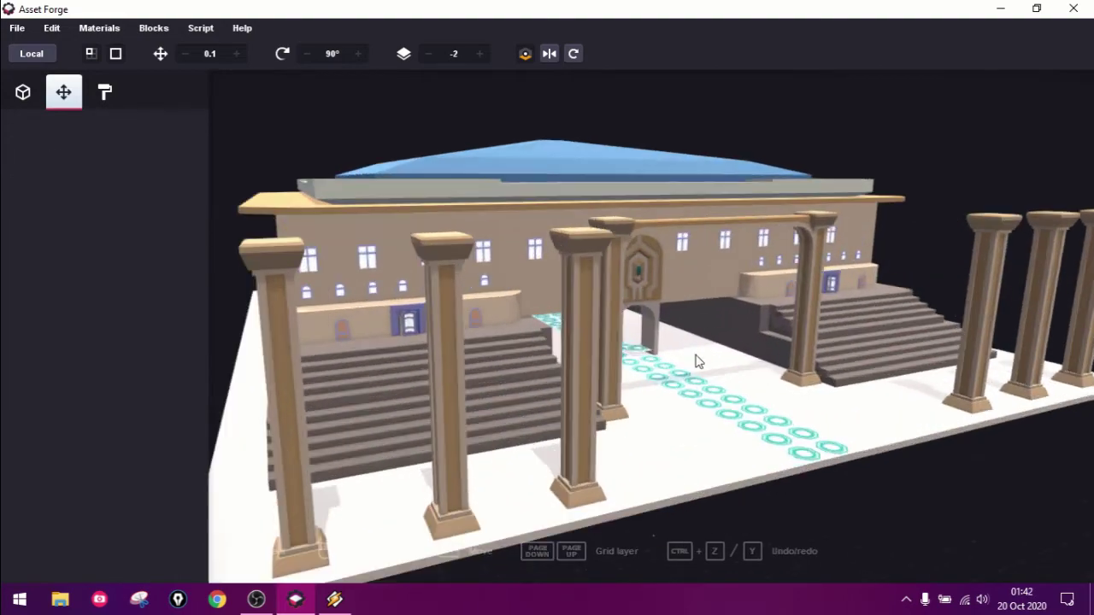
mouse_move(696, 362)
right_down()
mouse_move(740, 366)
mouse_move(488, 332)
mouse_move(517, 507)
right_up()
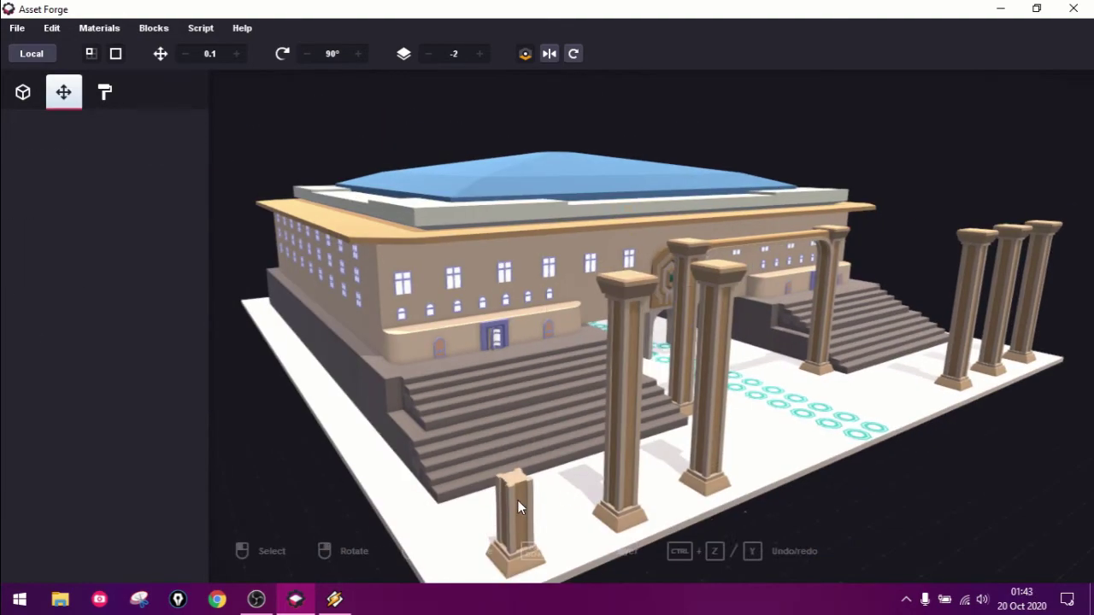
click(731, 460)
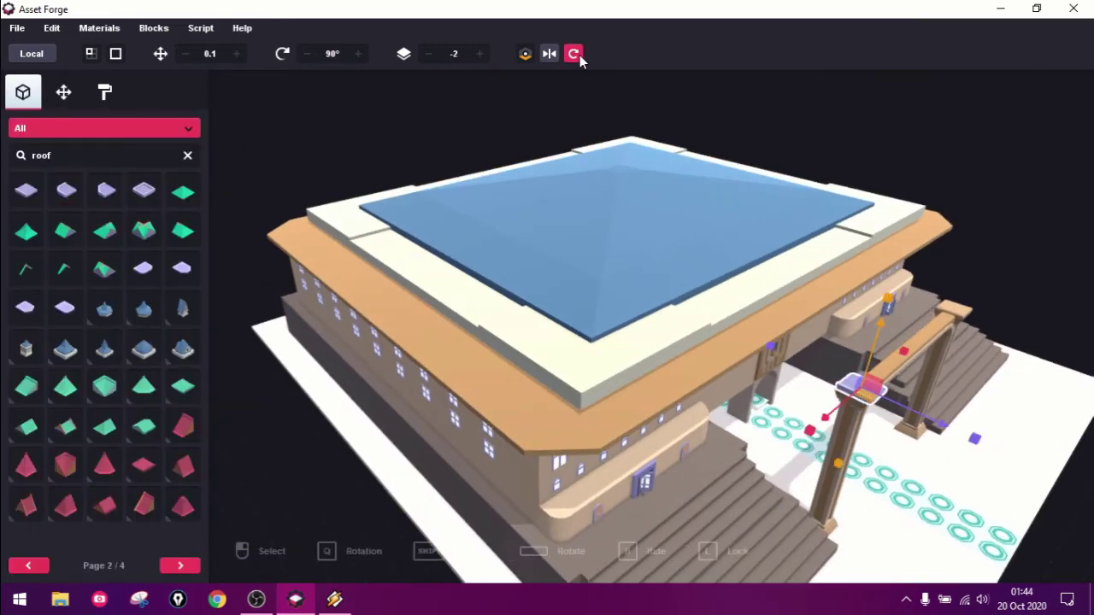
Give the roof_flatSide canopy Scale Z 8 and centre it over the arch.
click(573, 53)
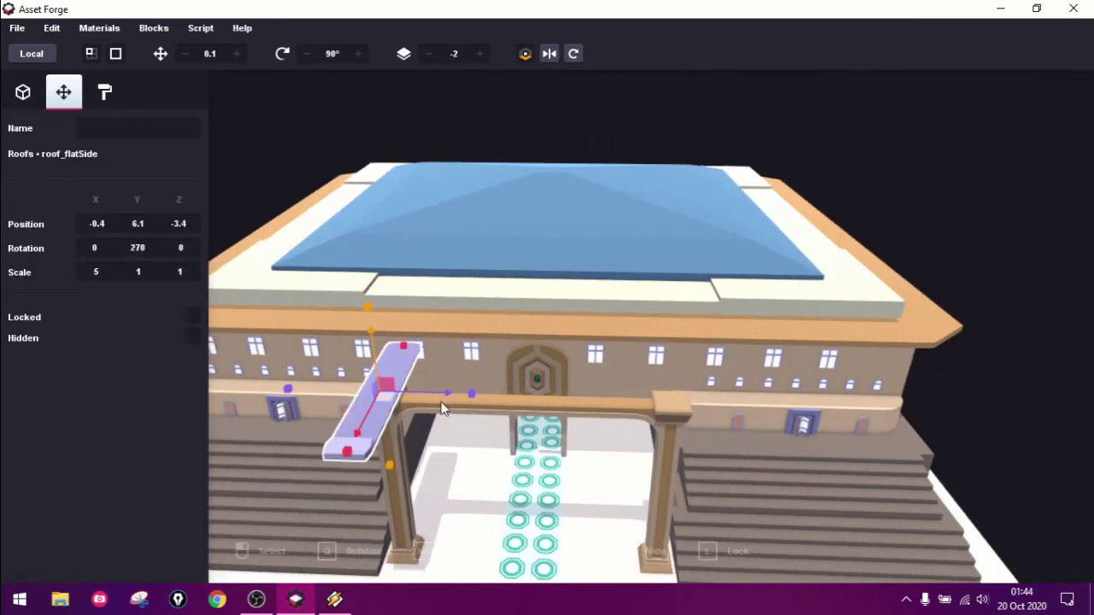
click(179, 272)
text(8)
drag(461, 367, 617, 361)
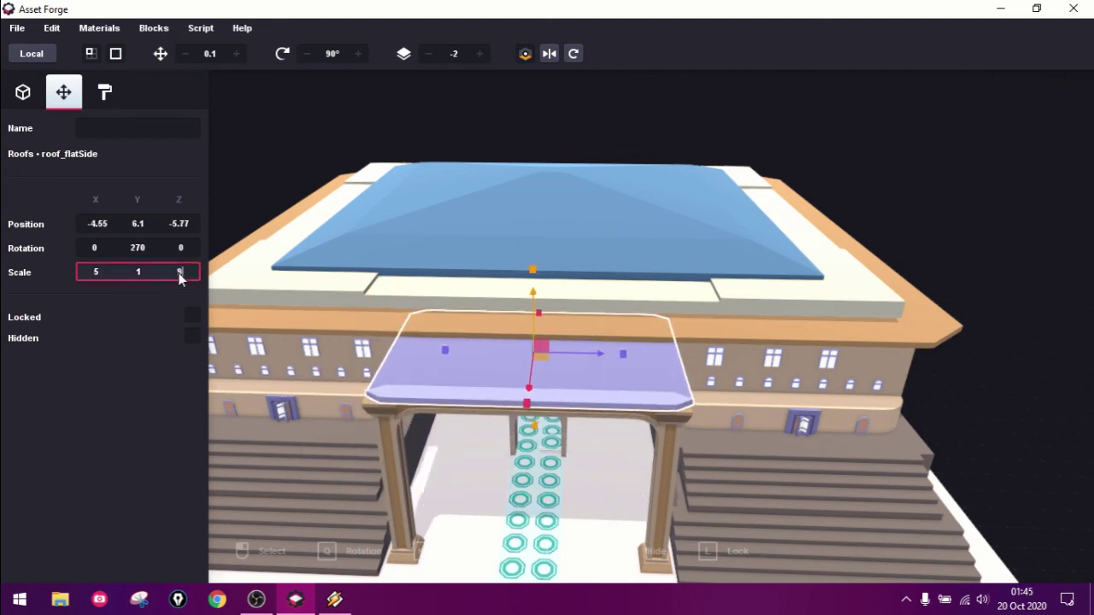
Paint the arch canopy dark blue (#305E82).
click(104, 93)
click(108, 172)
click(541, 375)
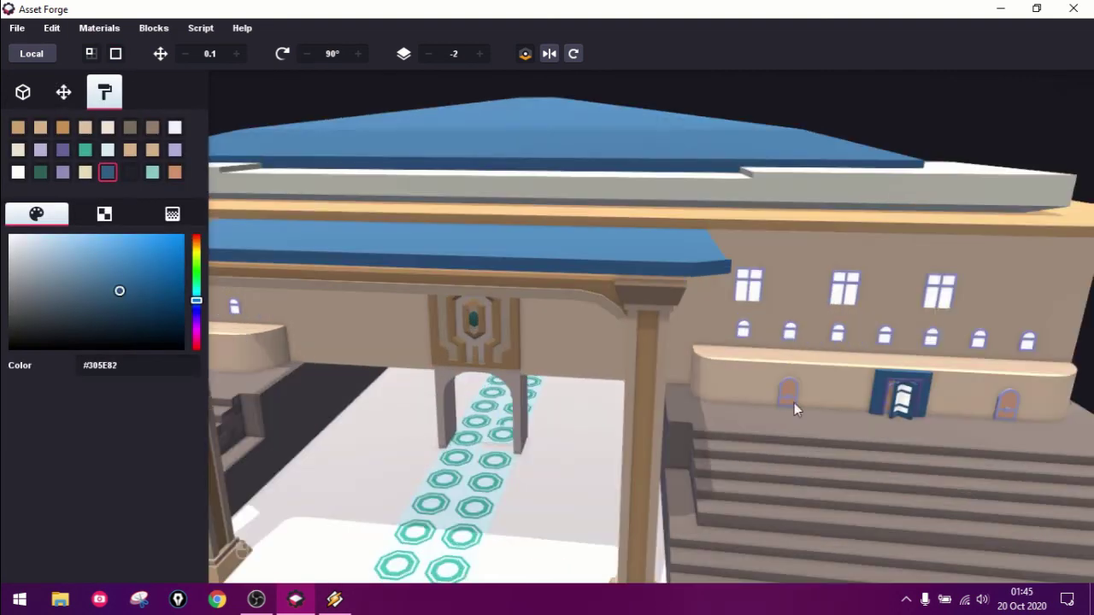
Undo the last paint change and paint the side-wall arched door frame dark blue #305E82.
key(ctrl+z)
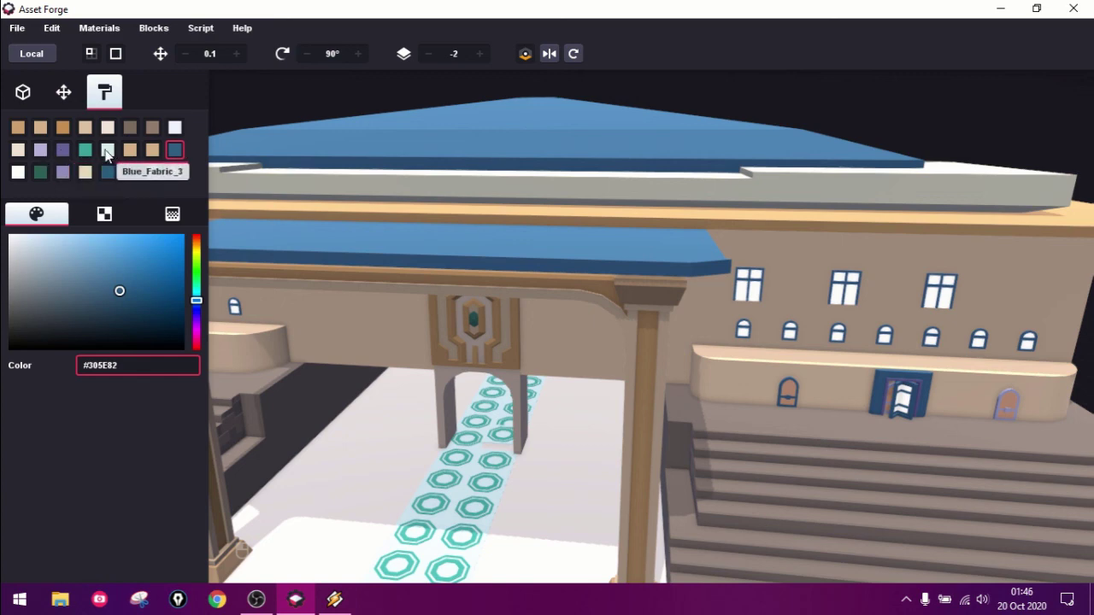
right_drag(513, 342, 633, 334)
scroll(633, 334, up, 5)
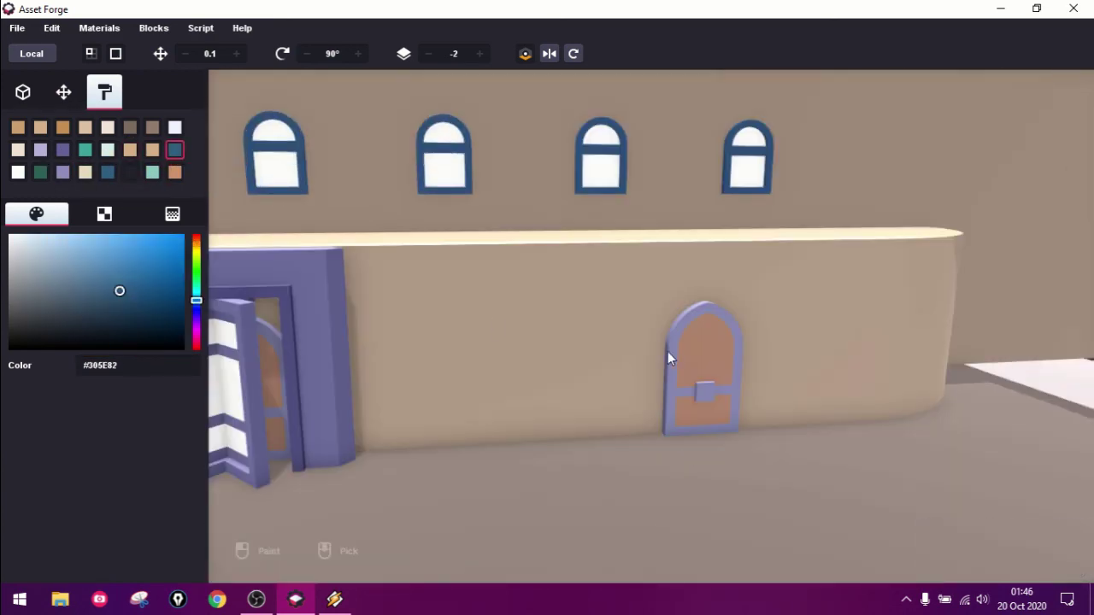
click(107, 175)
click(277, 345)
scroll(747, 319, down, 5)
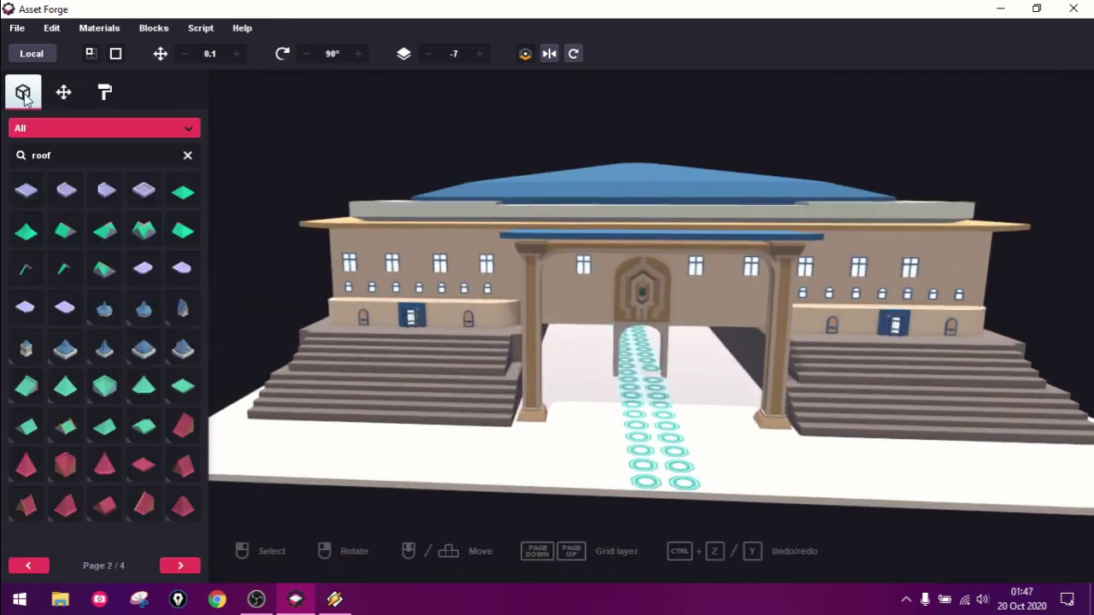
click(180, 565)
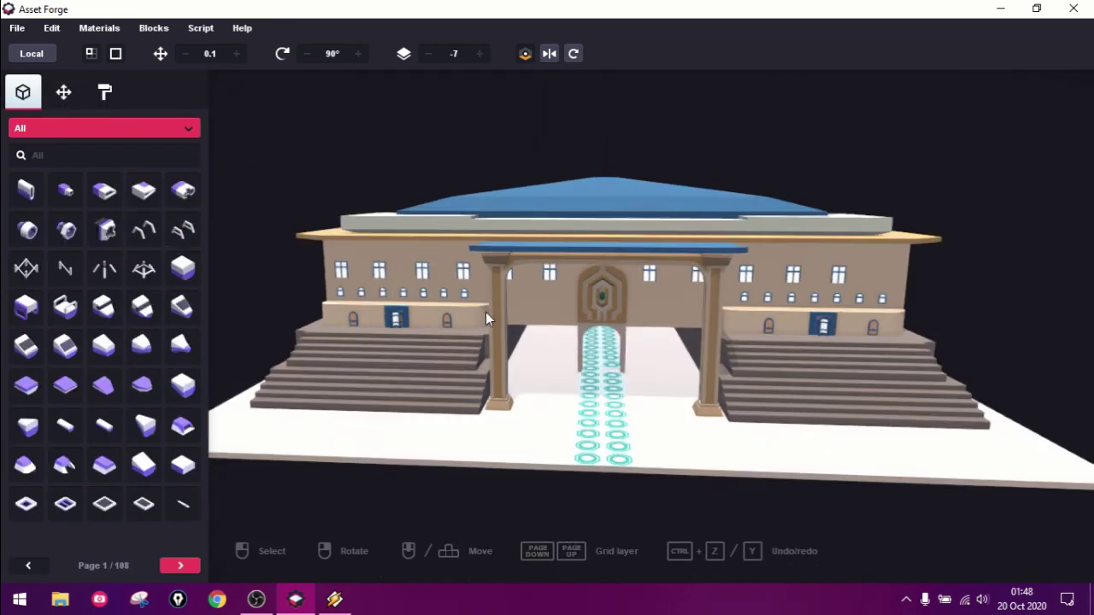